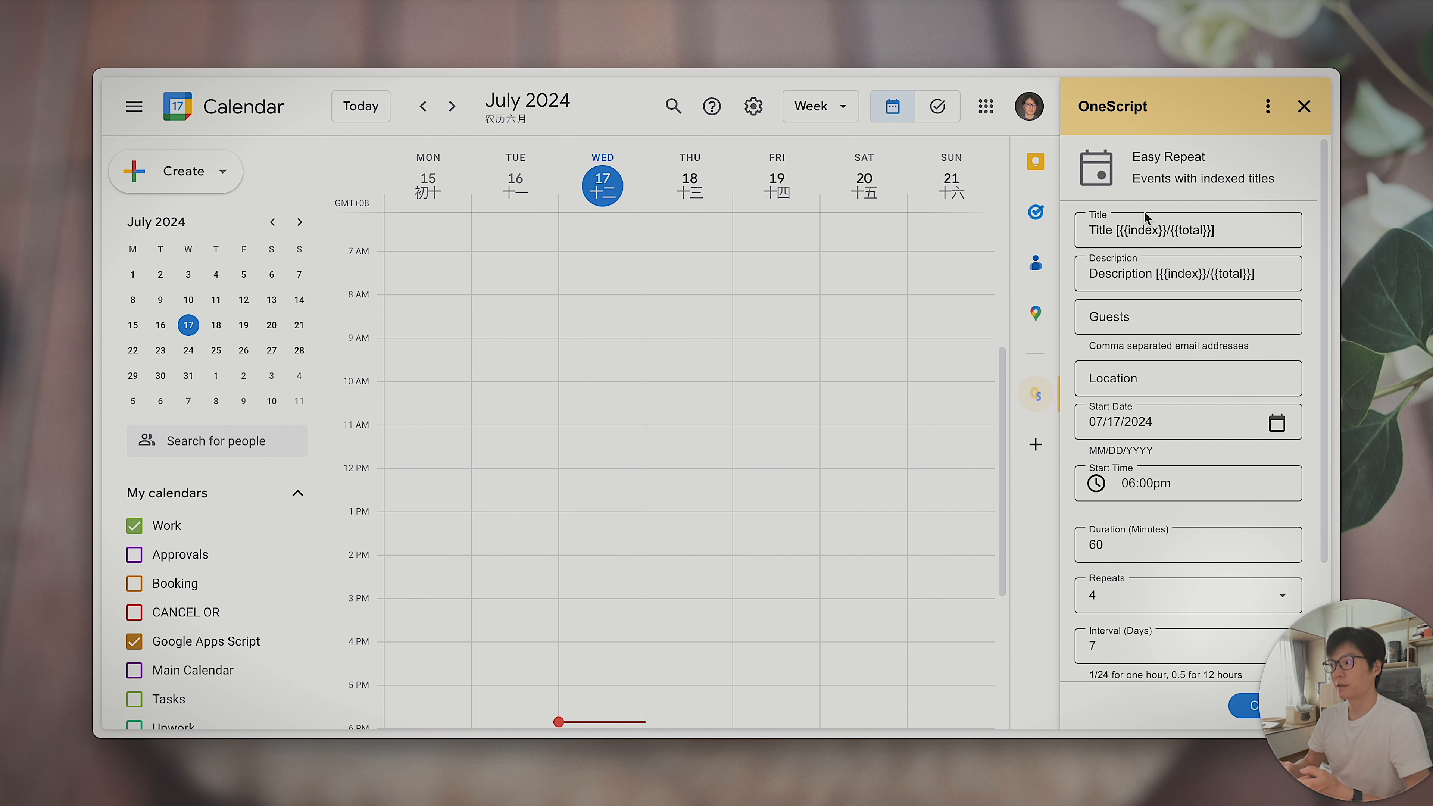
left_click(508, 367)
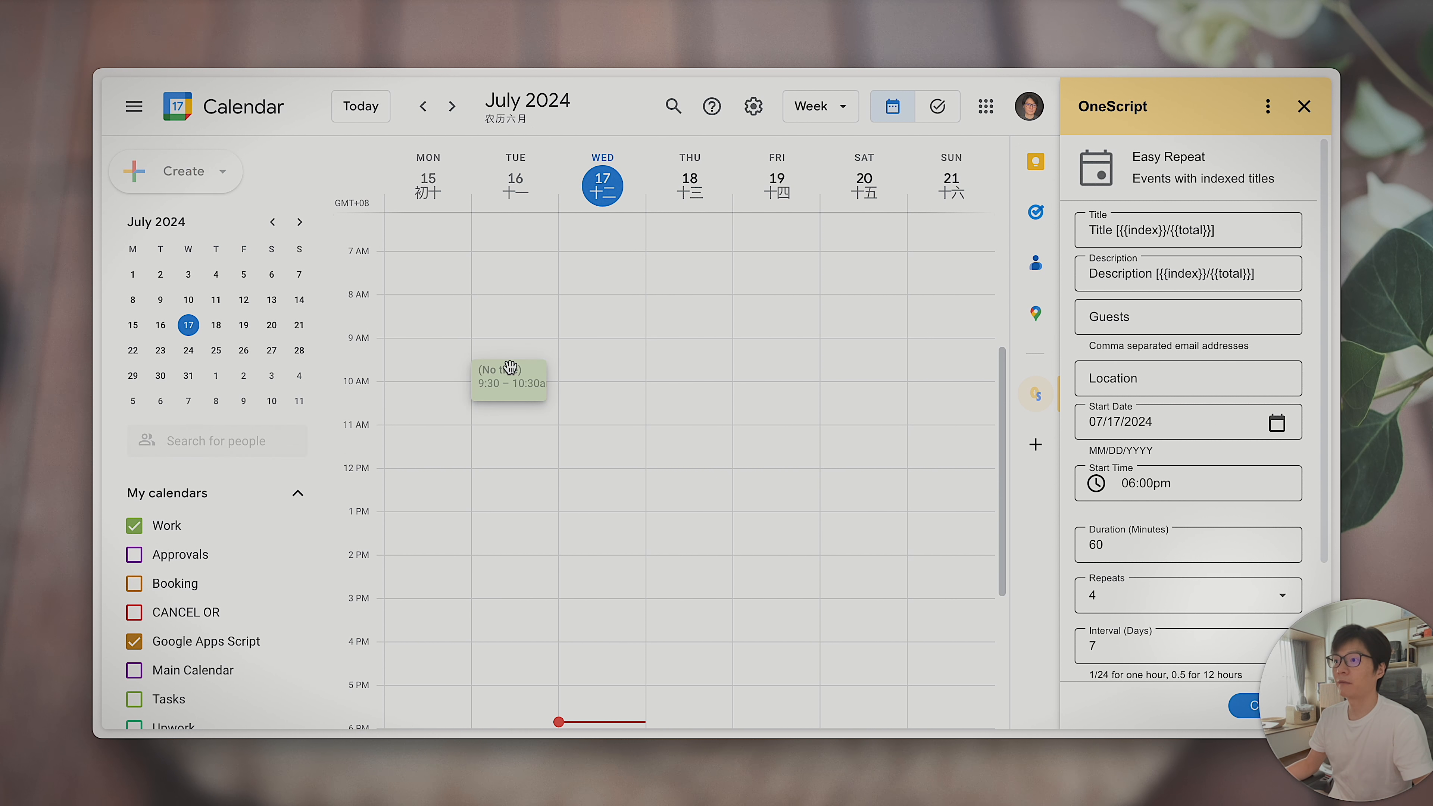
left_click(511, 379)
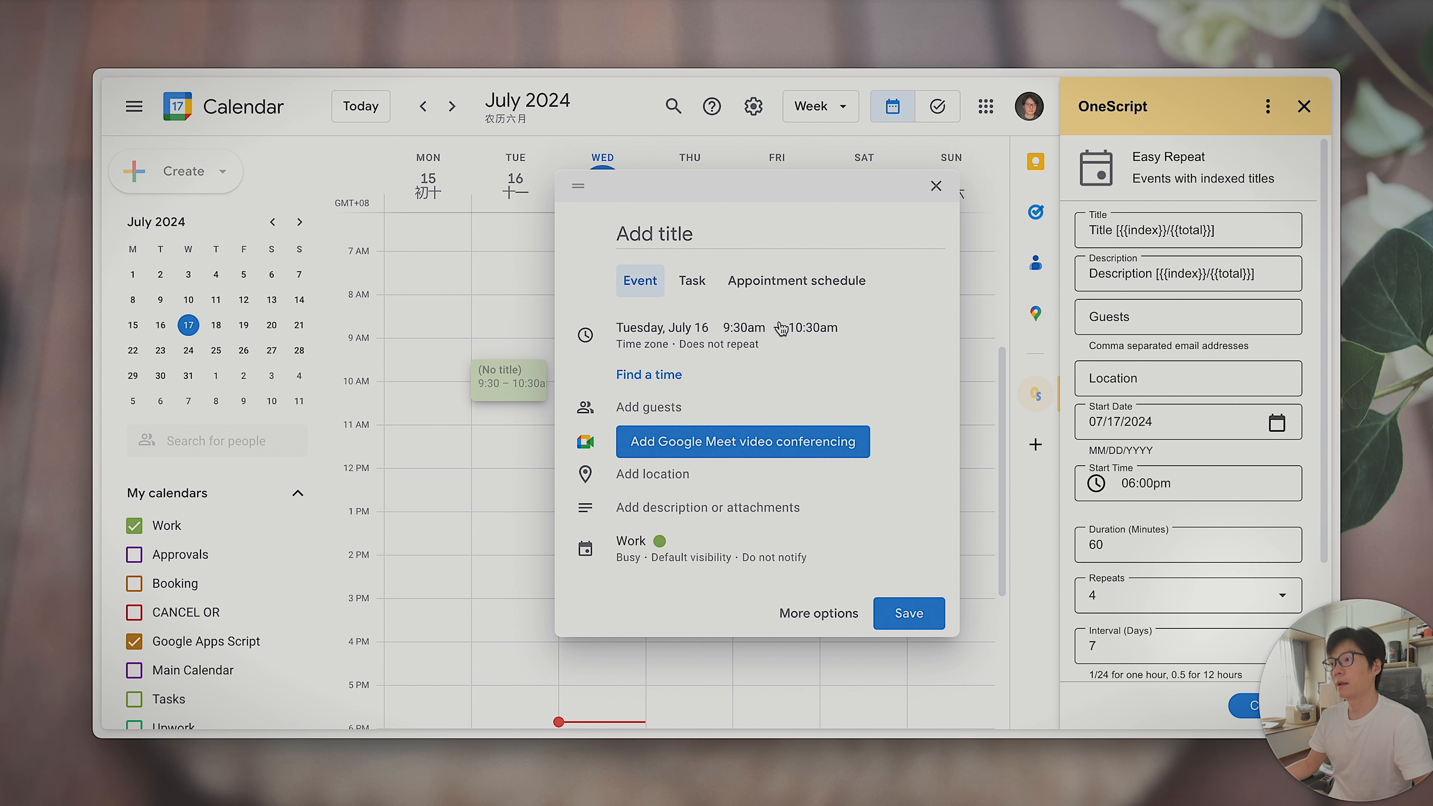
left_click(935, 186)
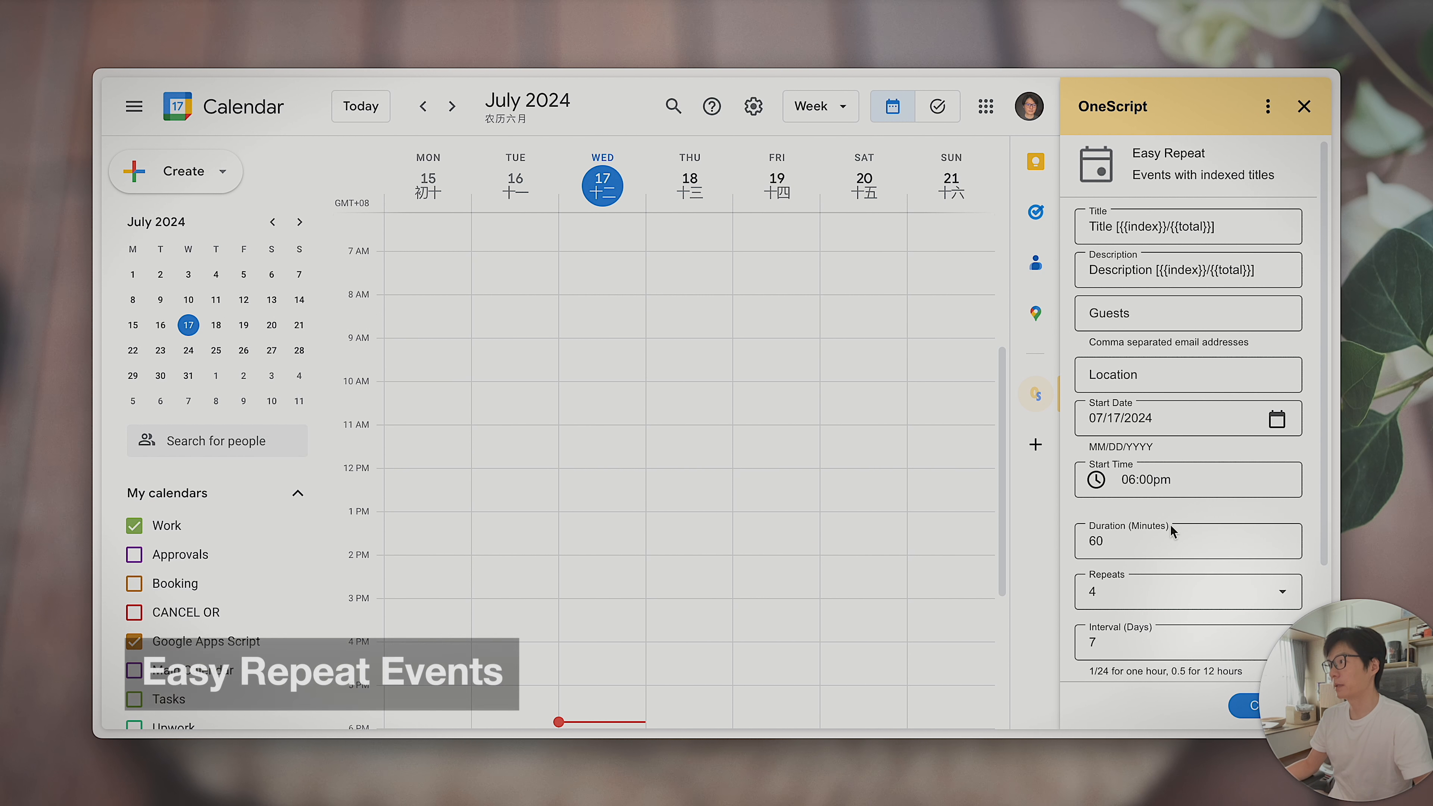
Examine the Easy Repeat title template and its {{index}}/{{total}} placeholders.
left_click(1263, 230)
scroll(1193, 298, "down", 2)
scroll(1193, 296, "up", 2)
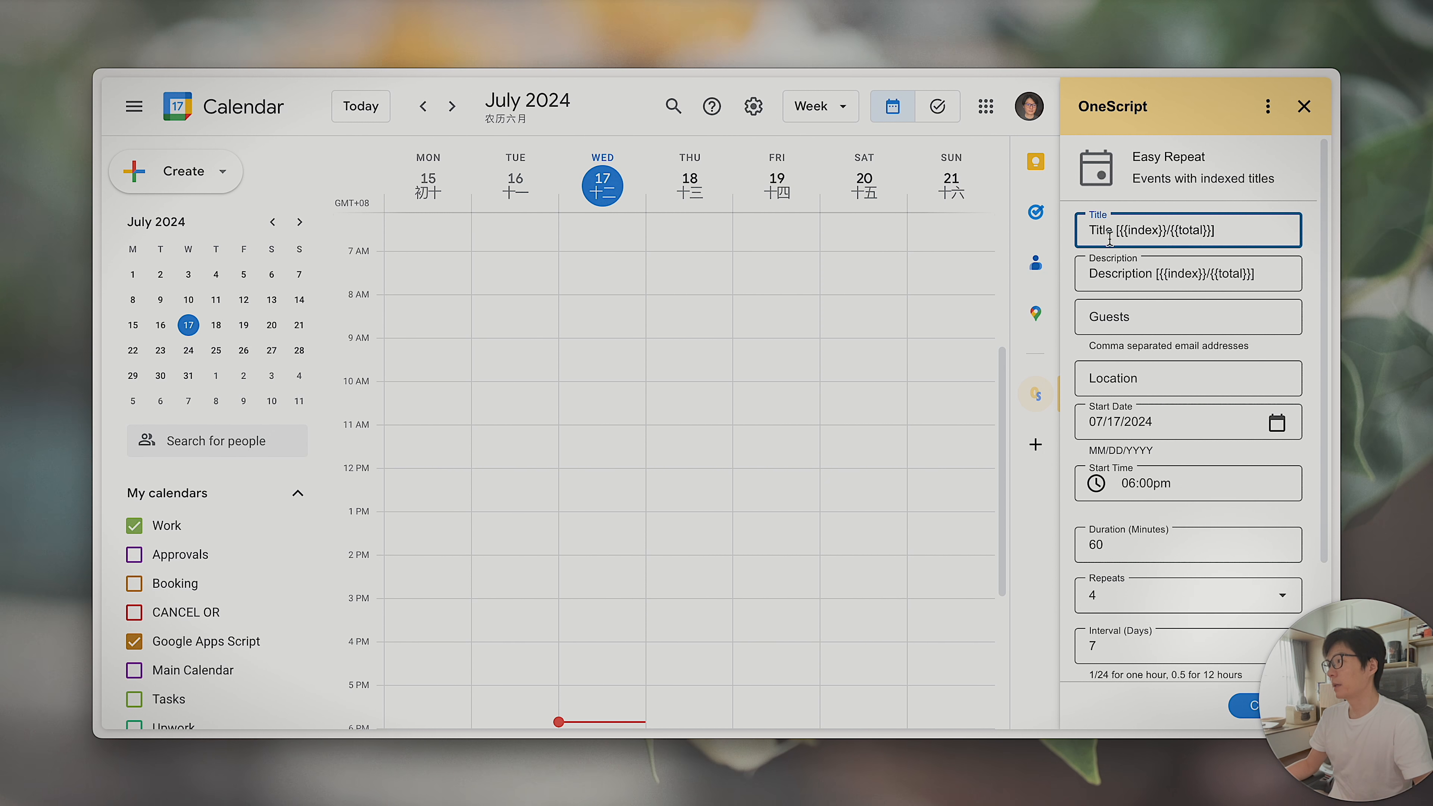
left_click_drag(1093, 230, 1243, 233)
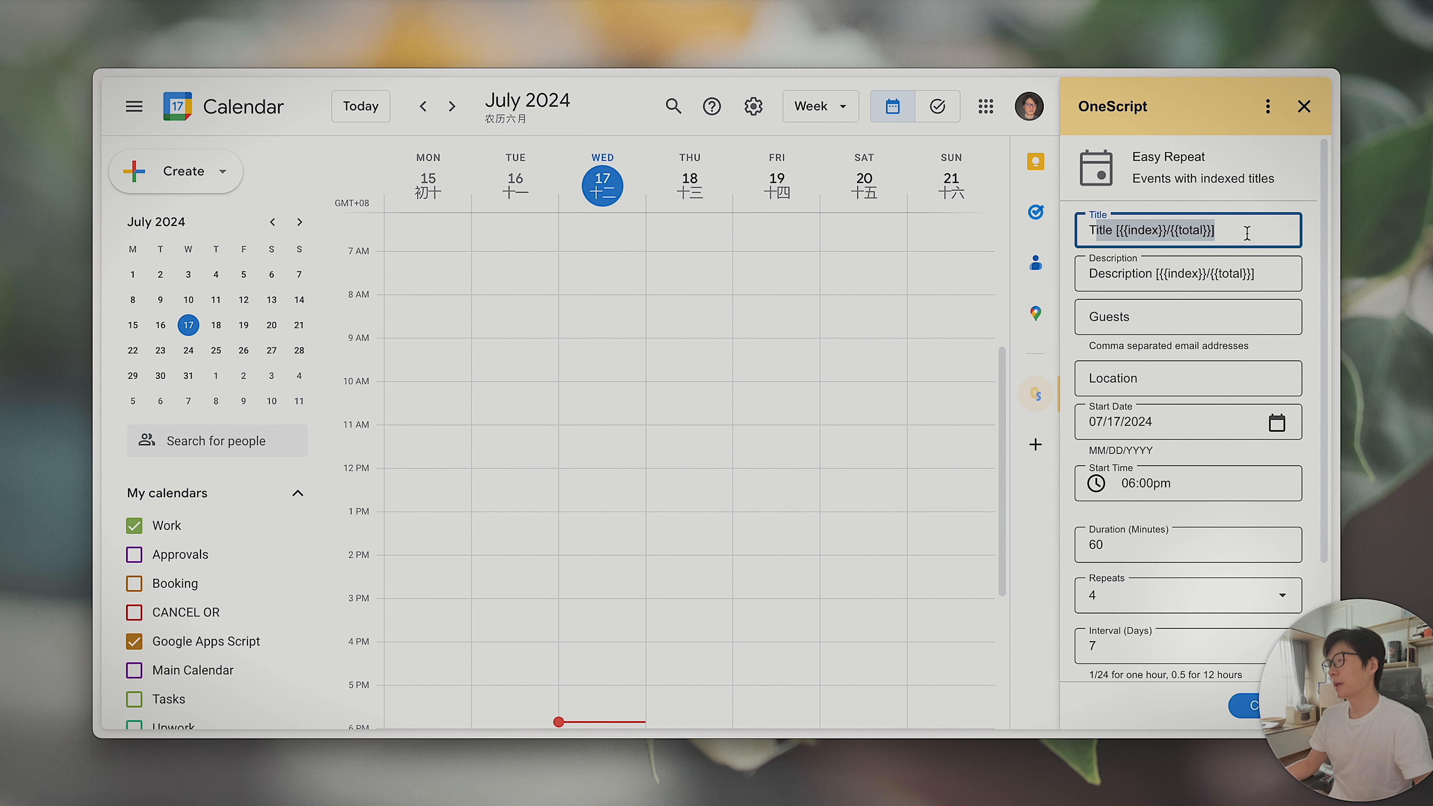
left_click(1246, 233)
left_click_drag(1121, 230, 1208, 231)
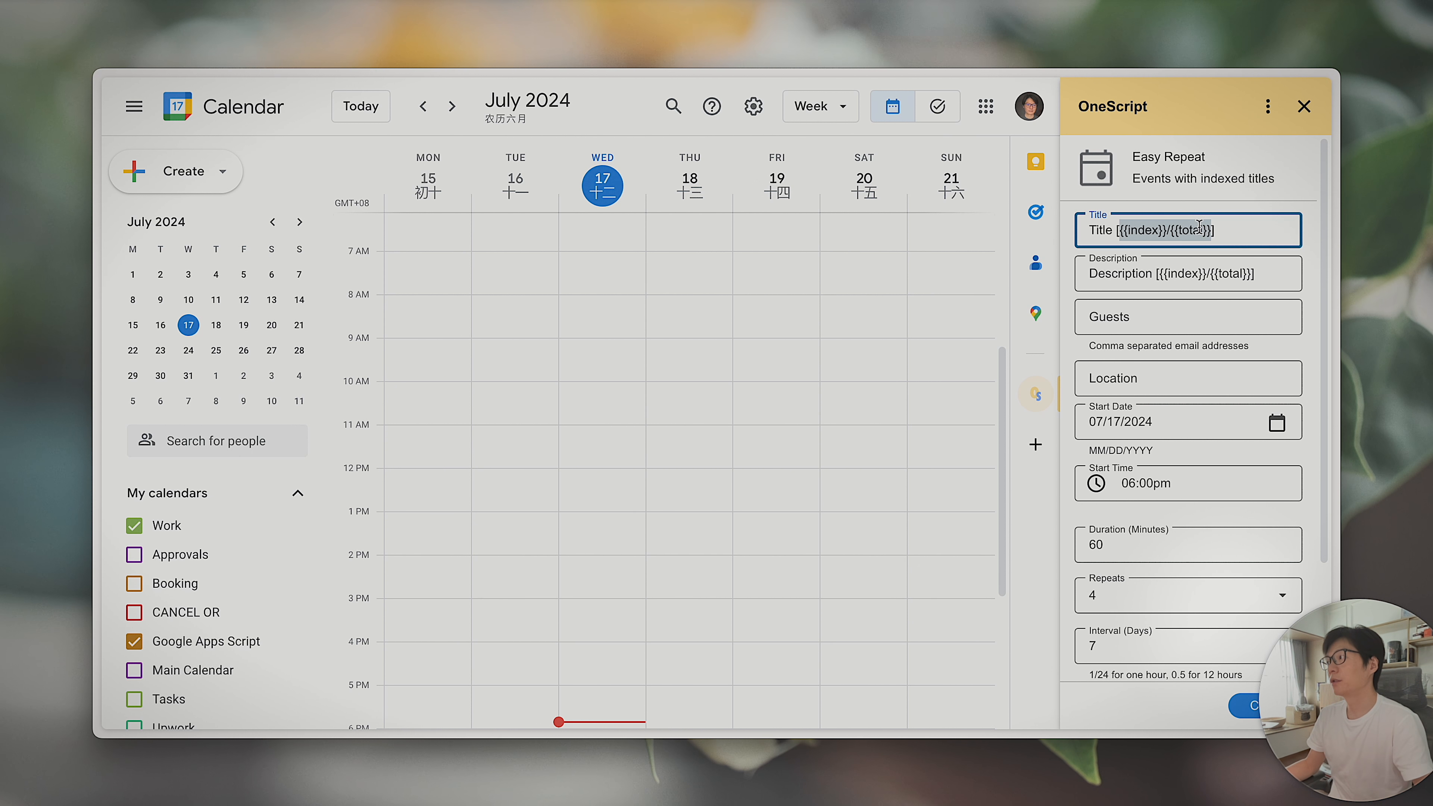
double_click(1198, 226)
left_click(1260, 230)
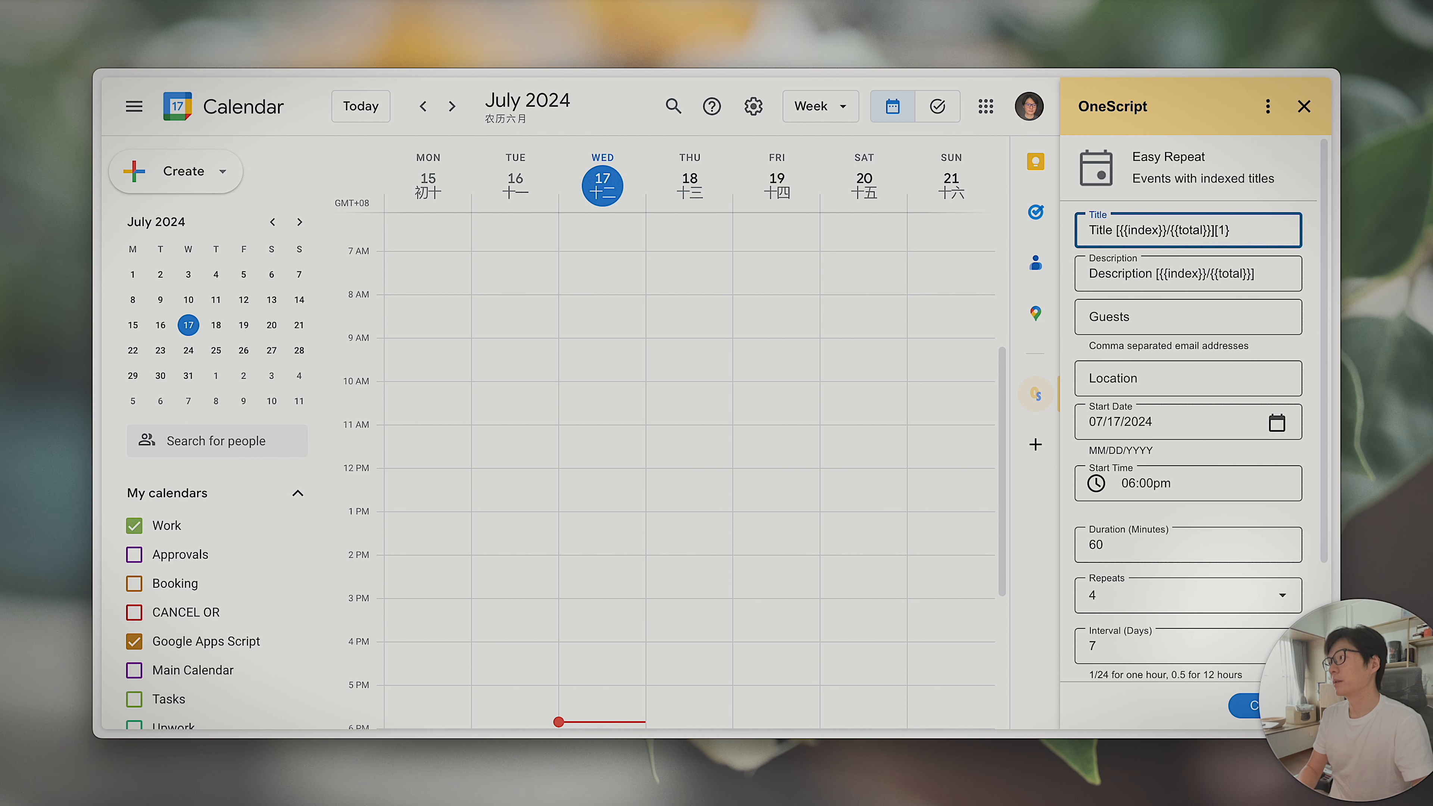
type("[1/7]")
left_click_drag(1216, 230, 1259, 229)
key("BackSpace")
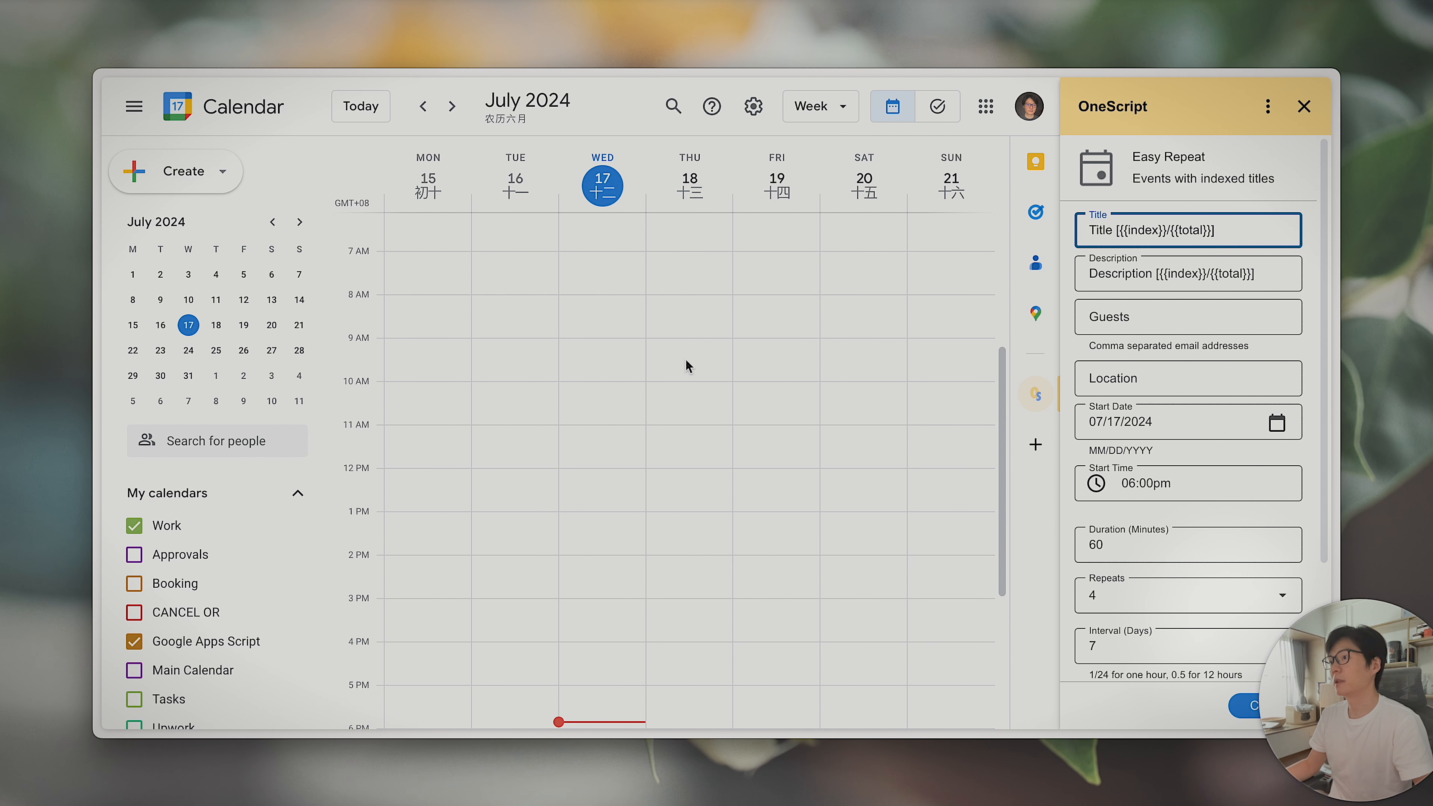
Review the description template, the guests and location fields, and the remaining options of the Easy Repeat form.
left_click(1281, 277)
left_click_drag(1154, 275, 1059, 281)
left_click(1281, 275)
left_click(1253, 280)
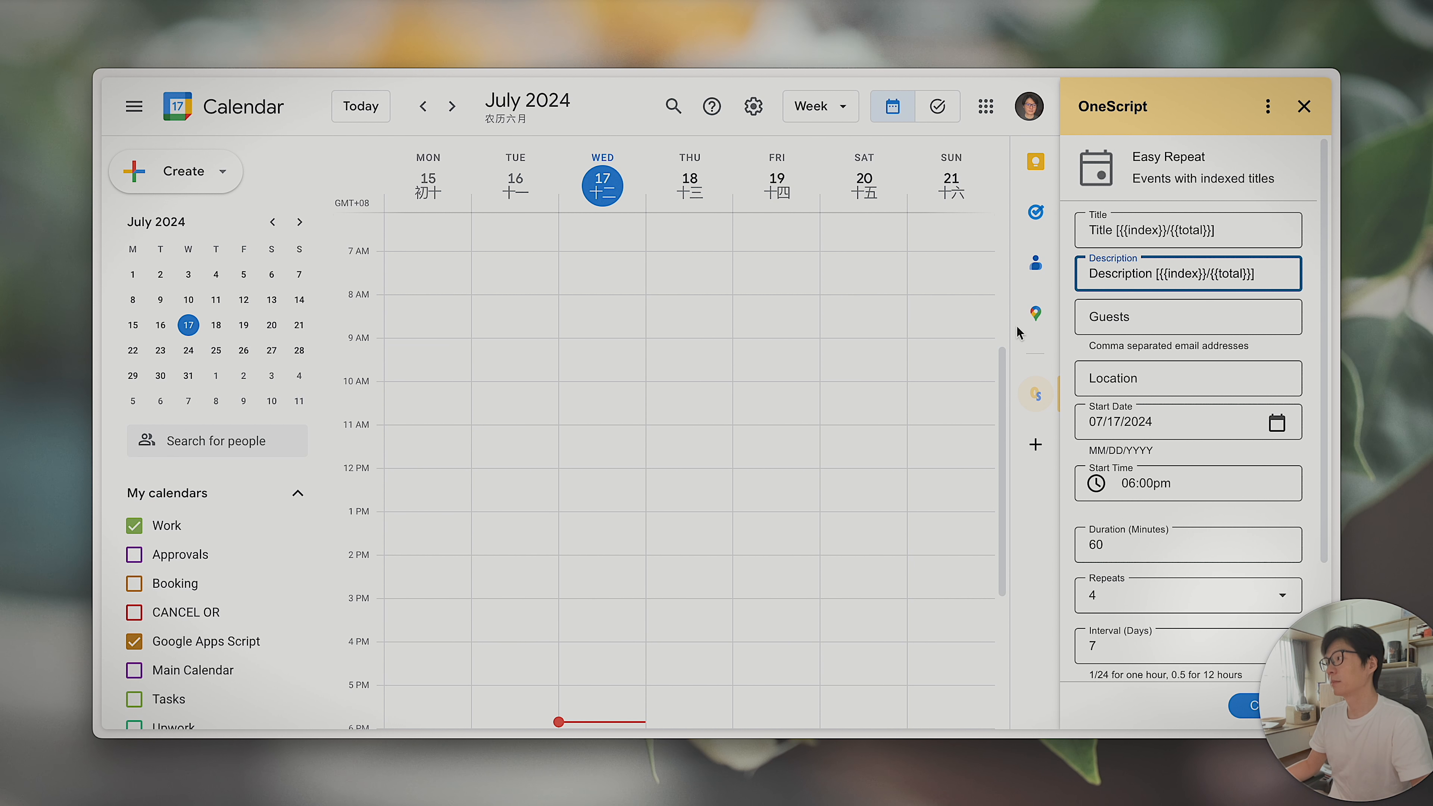
left_click(1131, 381)
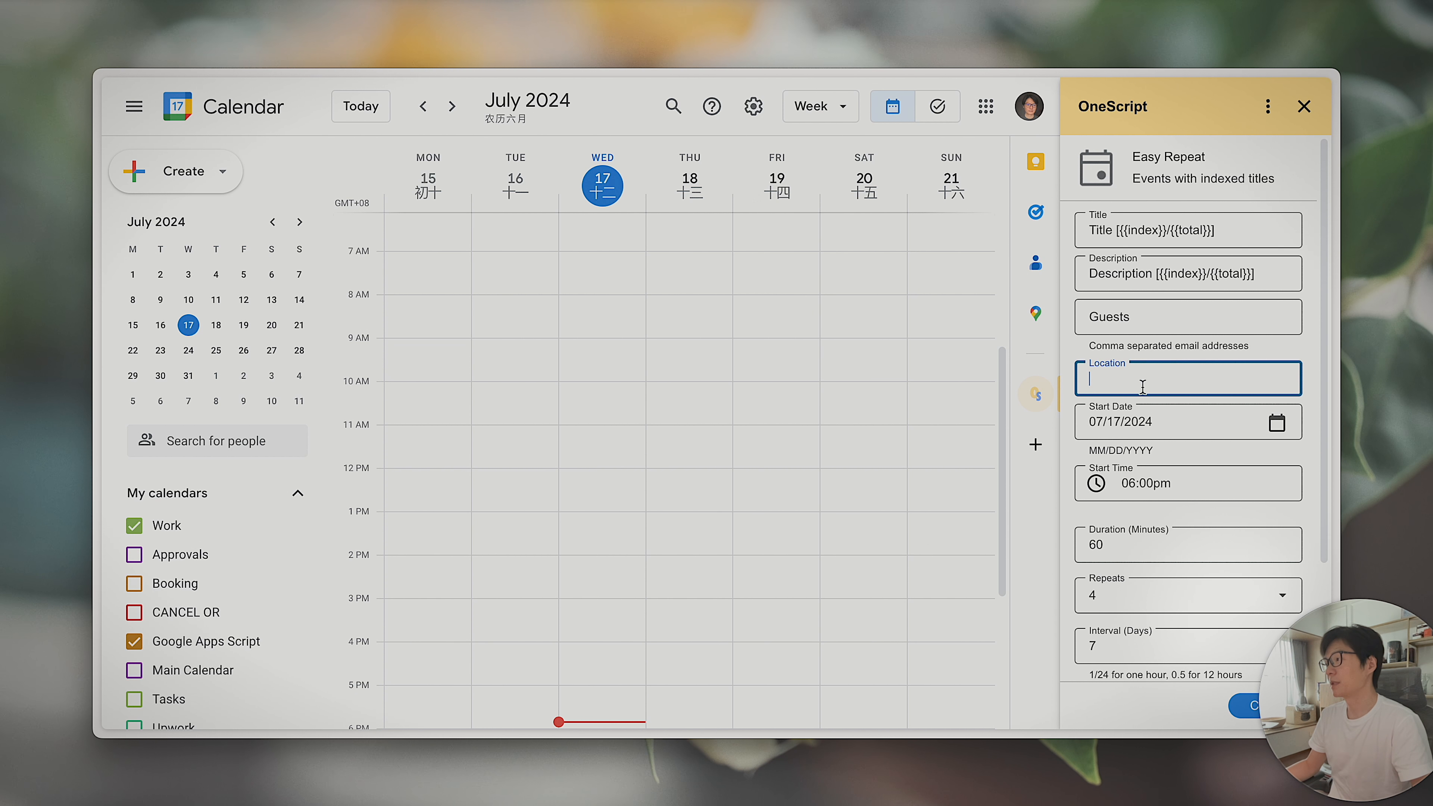
key("shift+Tab")
scroll(1138, 376, "down", 1)
scroll(1137, 375, "down", 3)
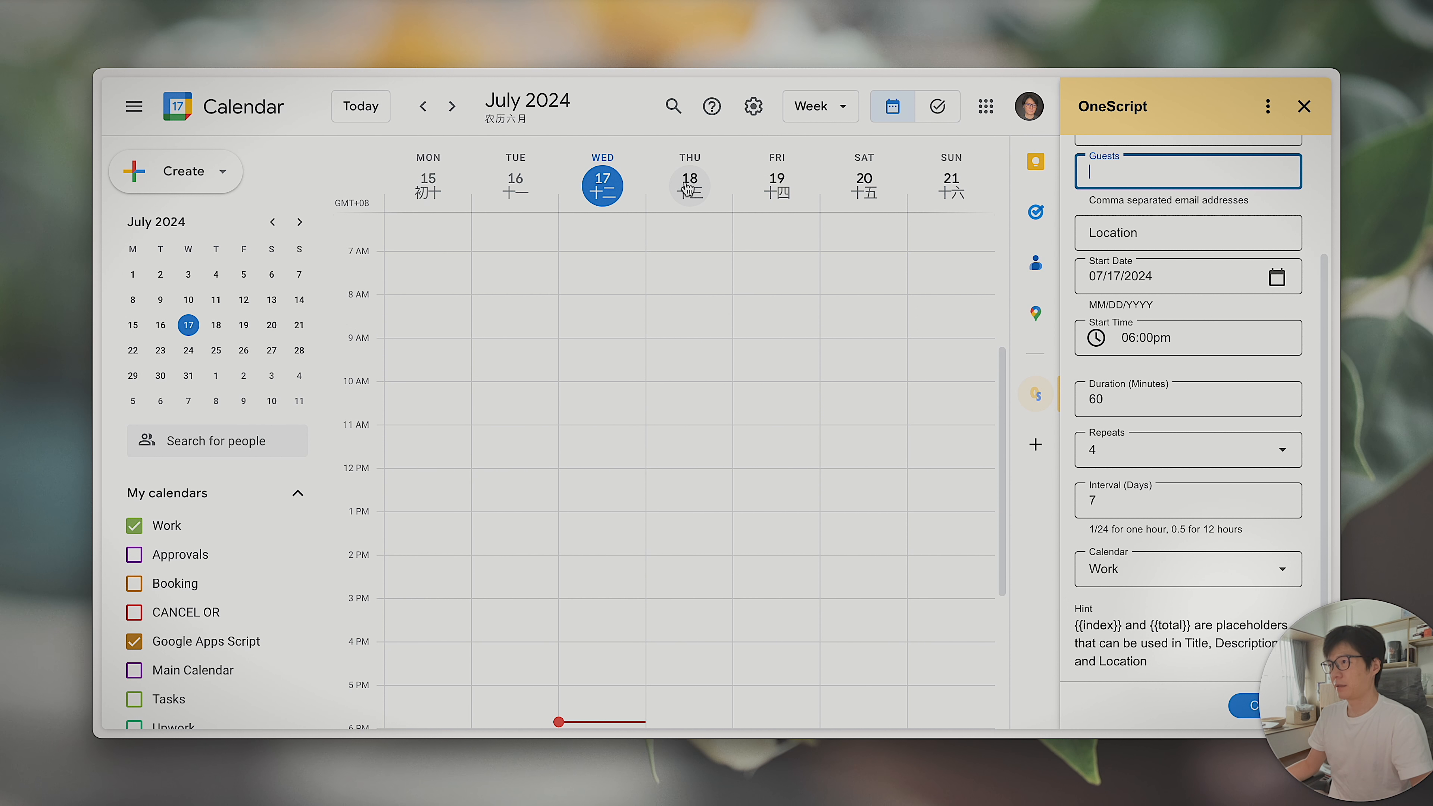
Set the start date of the repeated events to 07/18/2024.
left_click(1276, 276)
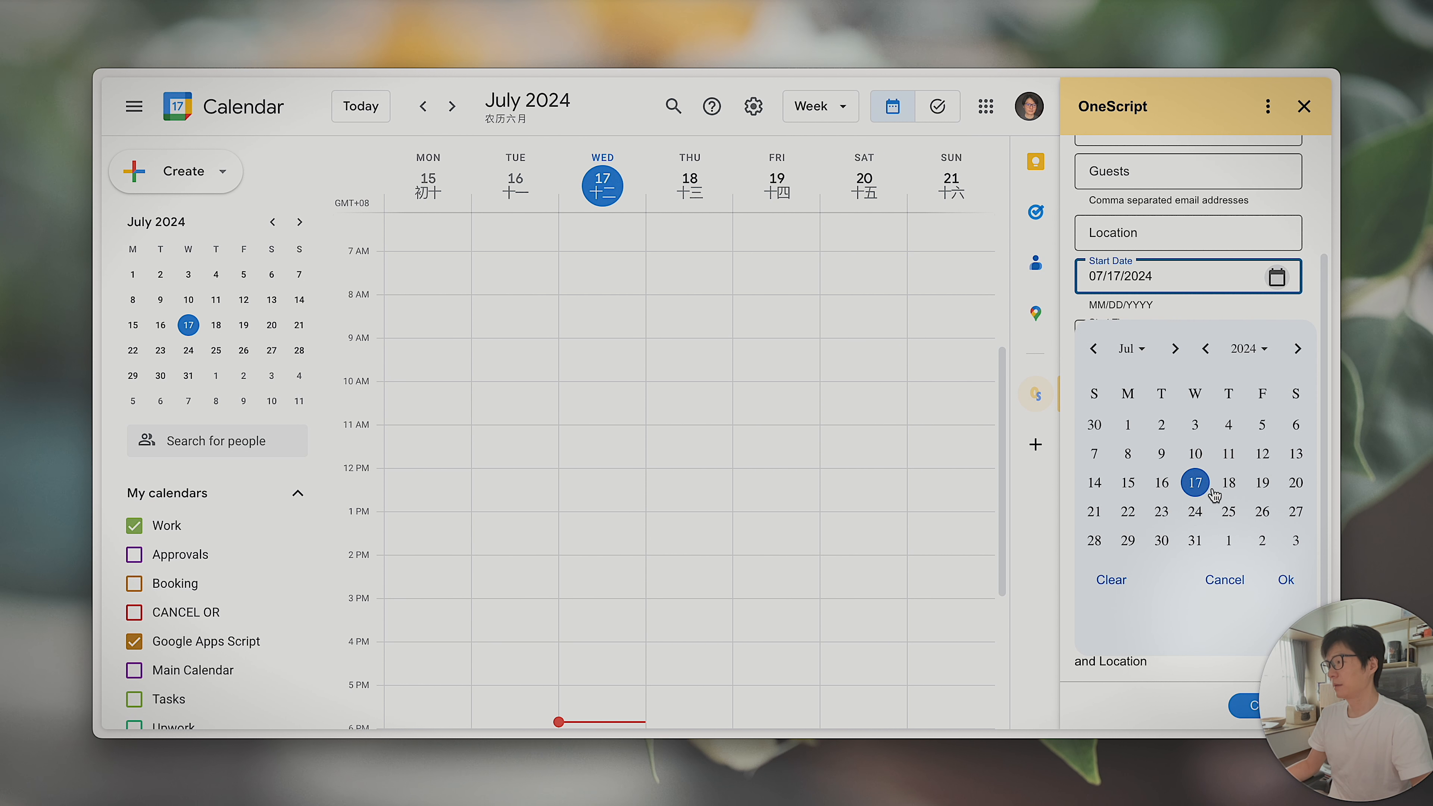
left_click(1226, 483)
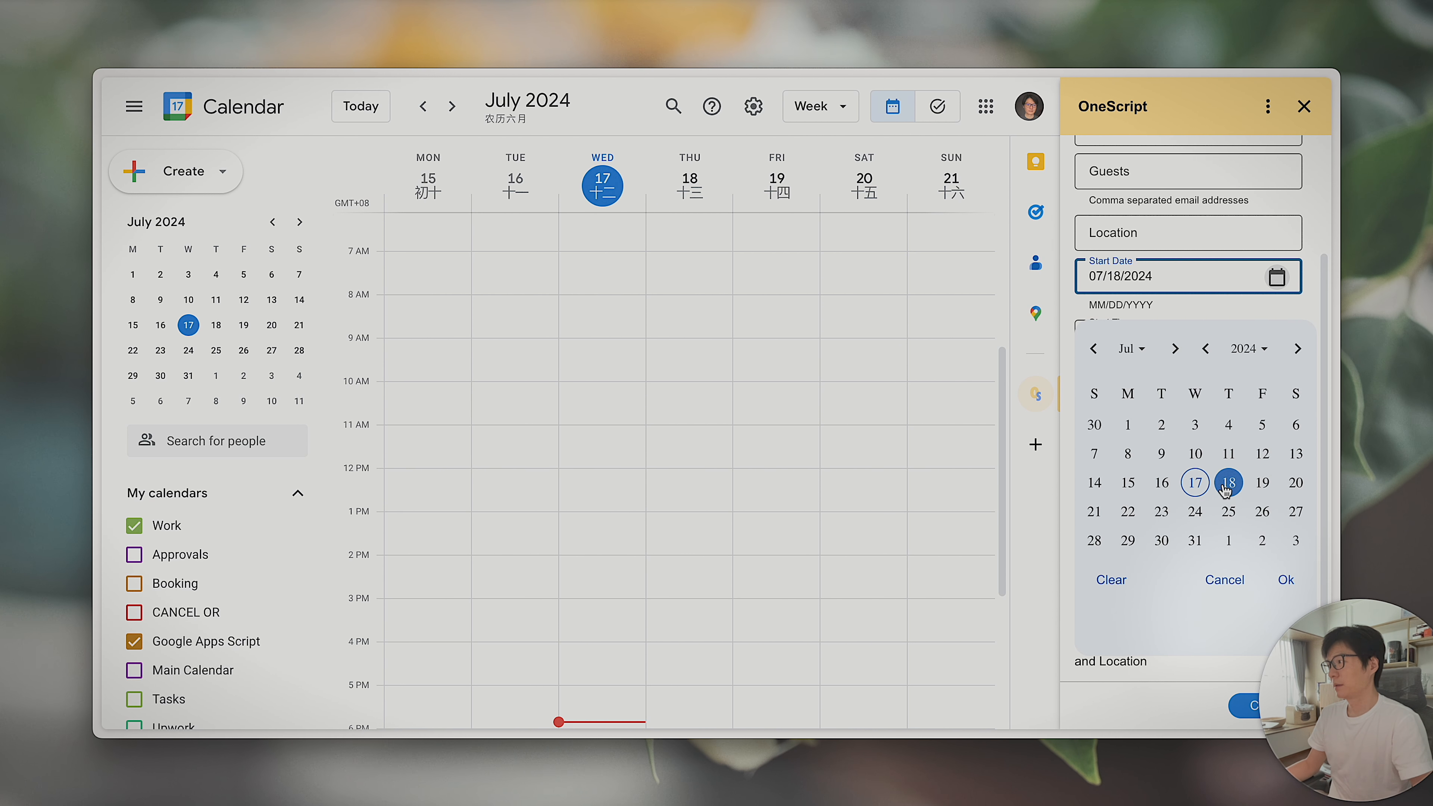
left_click(1285, 587)
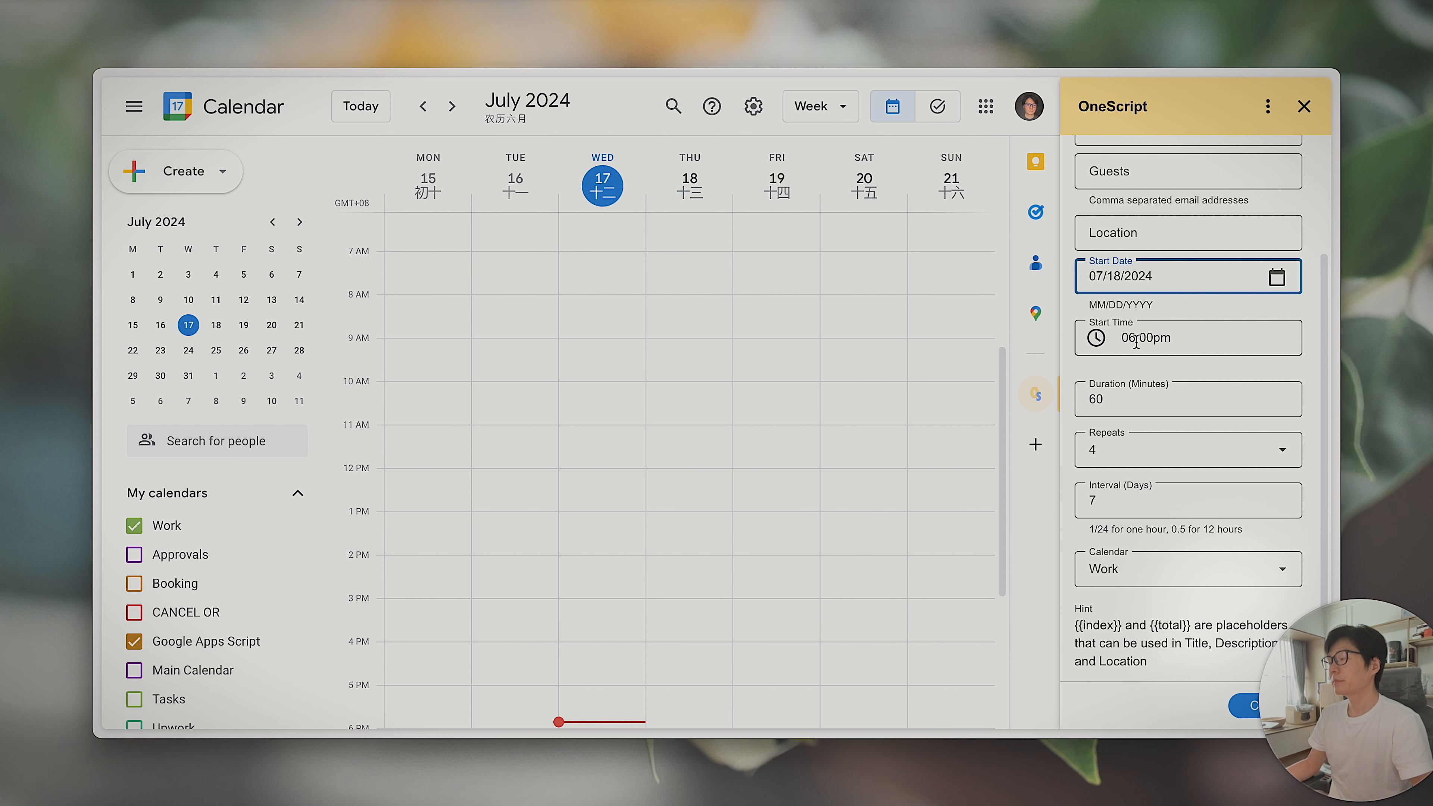
Set the start time of the repeated events to 06:00am.
scroll(612, 324, "up", 2)
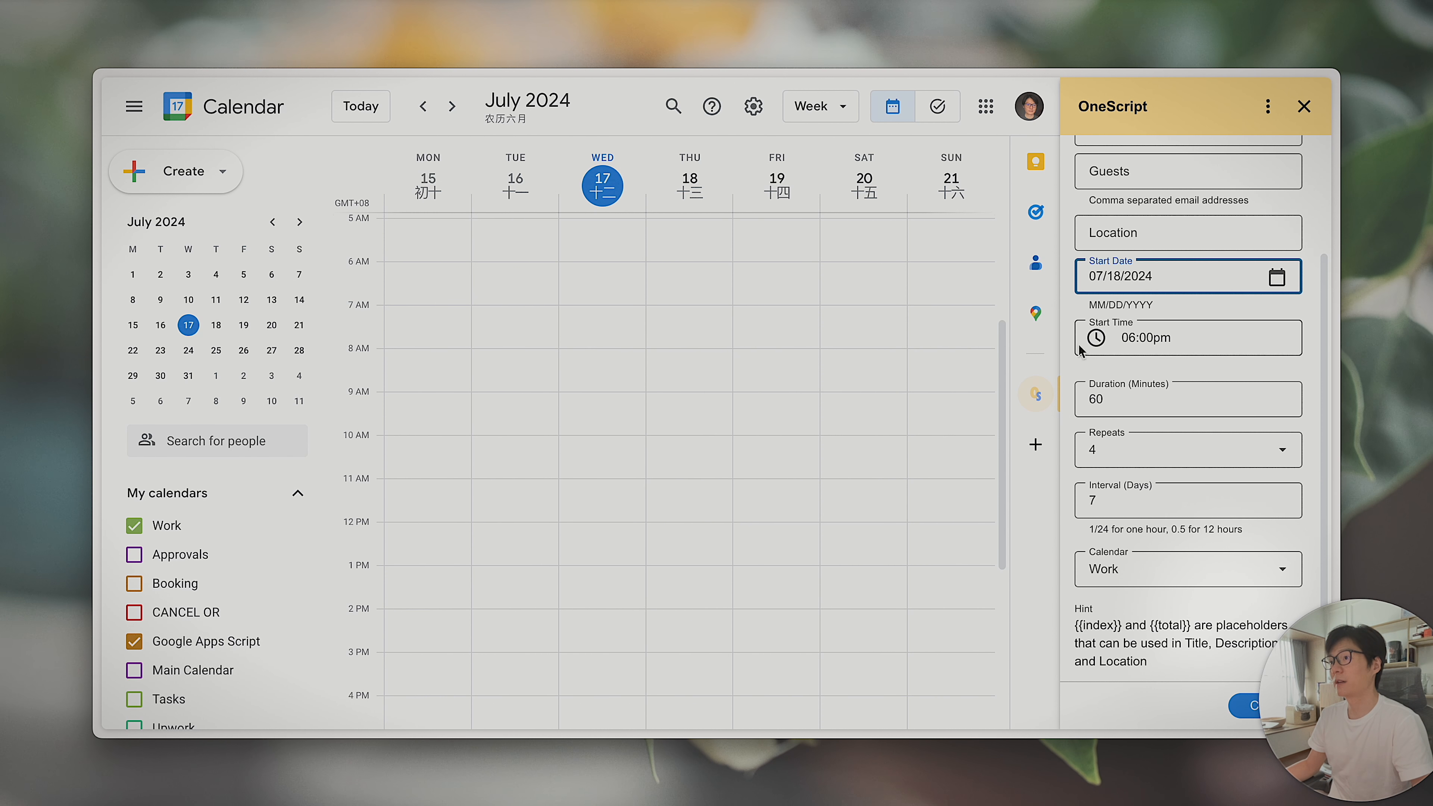
left_click(1172, 344)
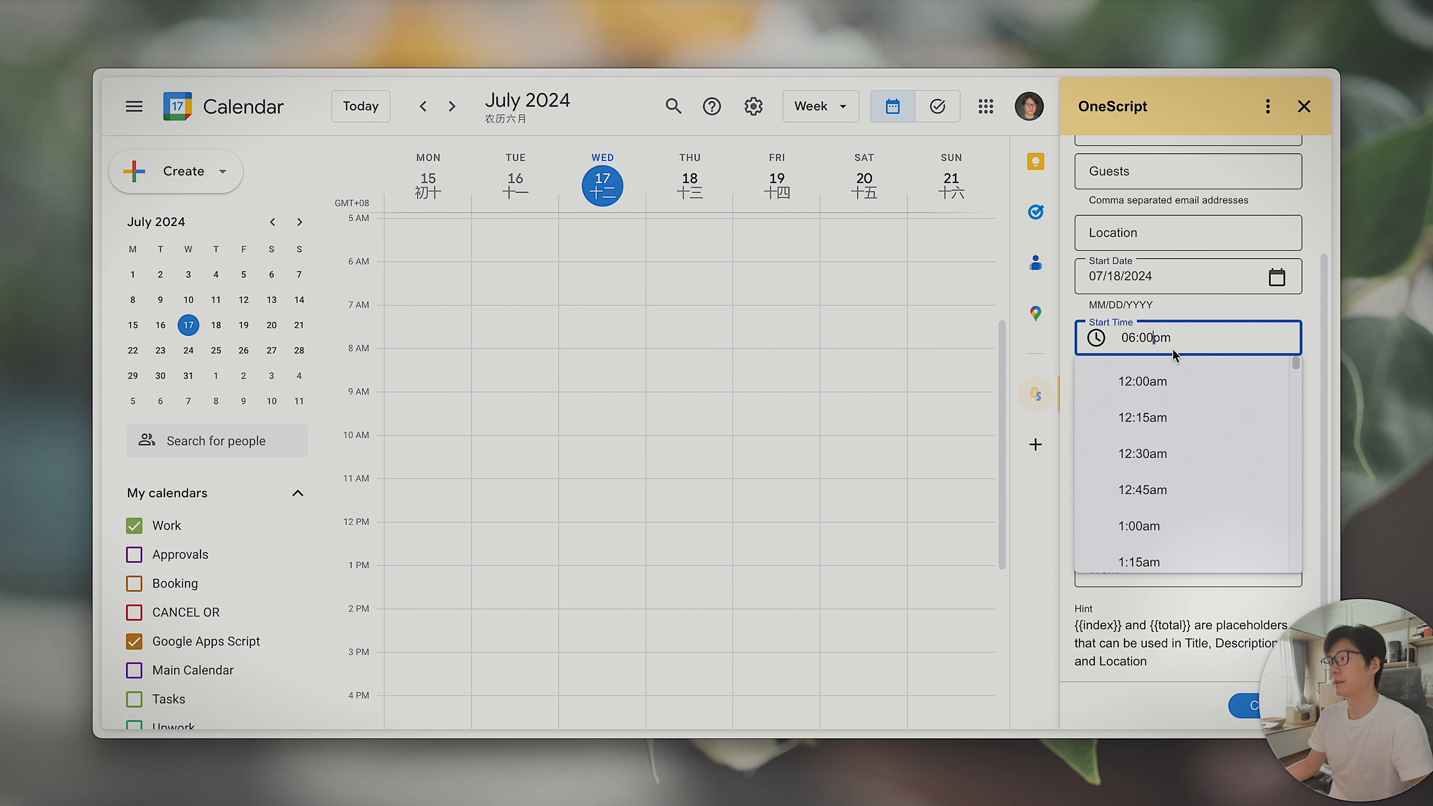
scroll(1176, 395, "up", 3)
scroll(1180, 456, "down", 3)
key("Delete")
key("Delete")
type("am")
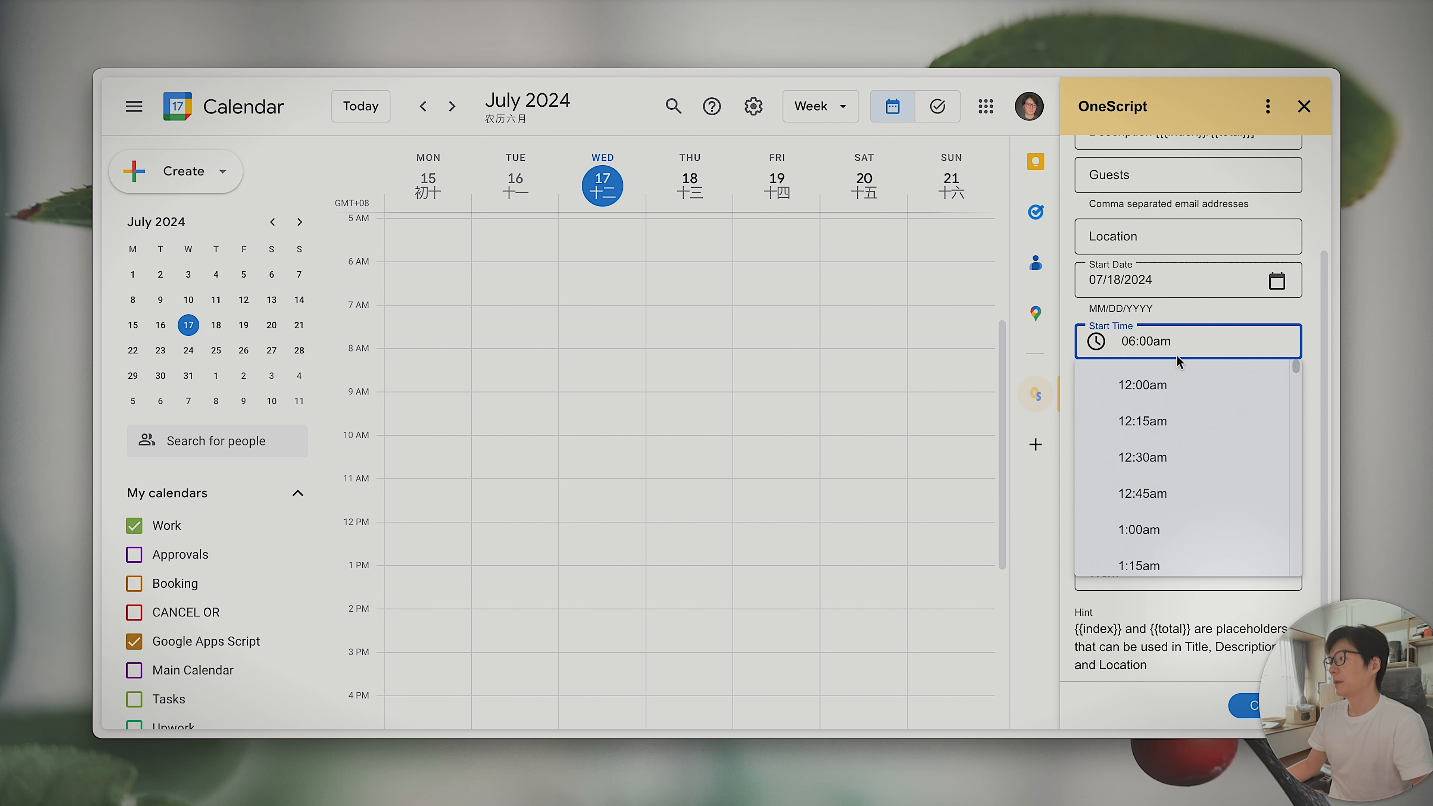
left_click(1187, 311)
Examine the event duration in minutes and the range of available repeat counts, keeping the current choices.
left_click_drag(1121, 405, 1052, 409)
left_click(1139, 401)
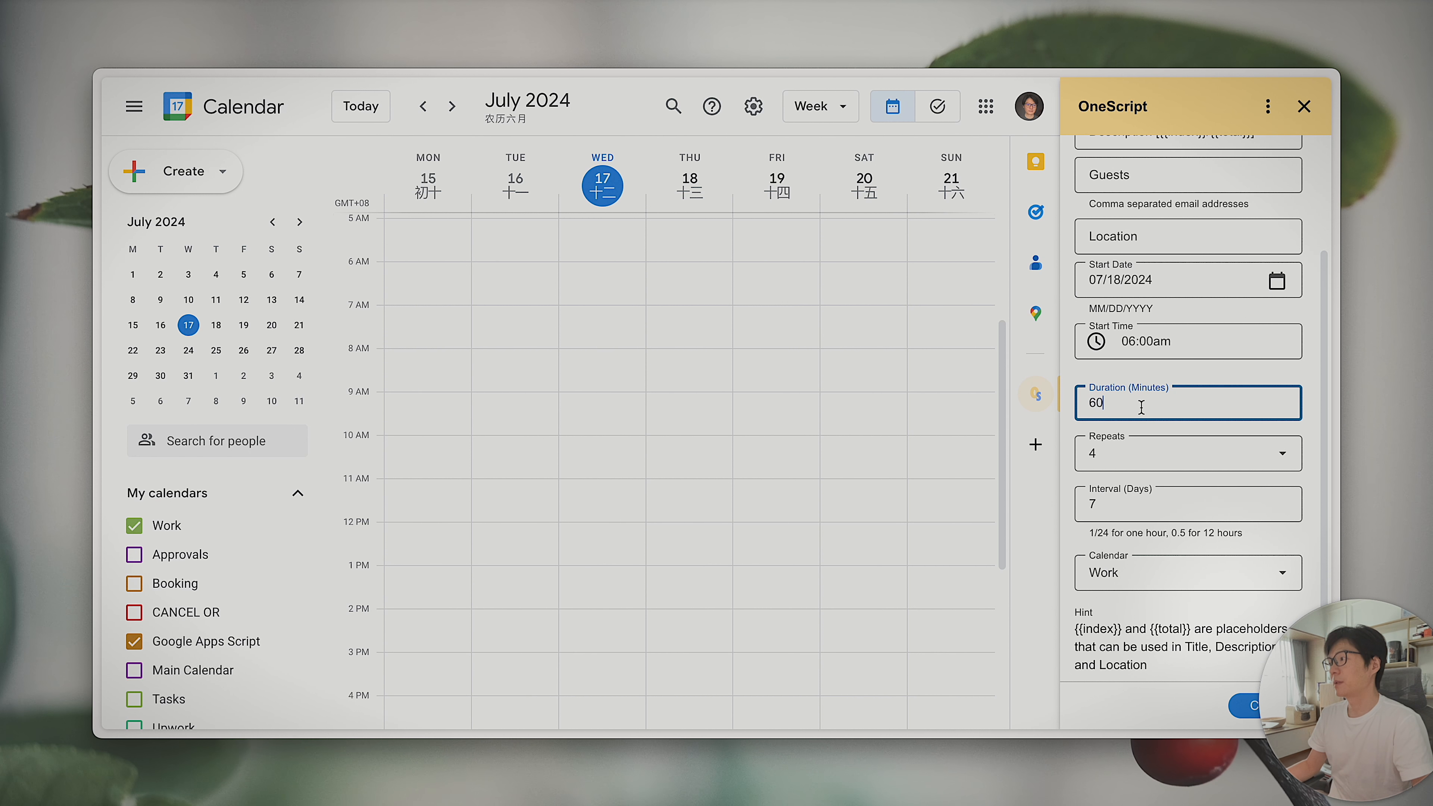
left_click_drag(1121, 404, 1053, 417)
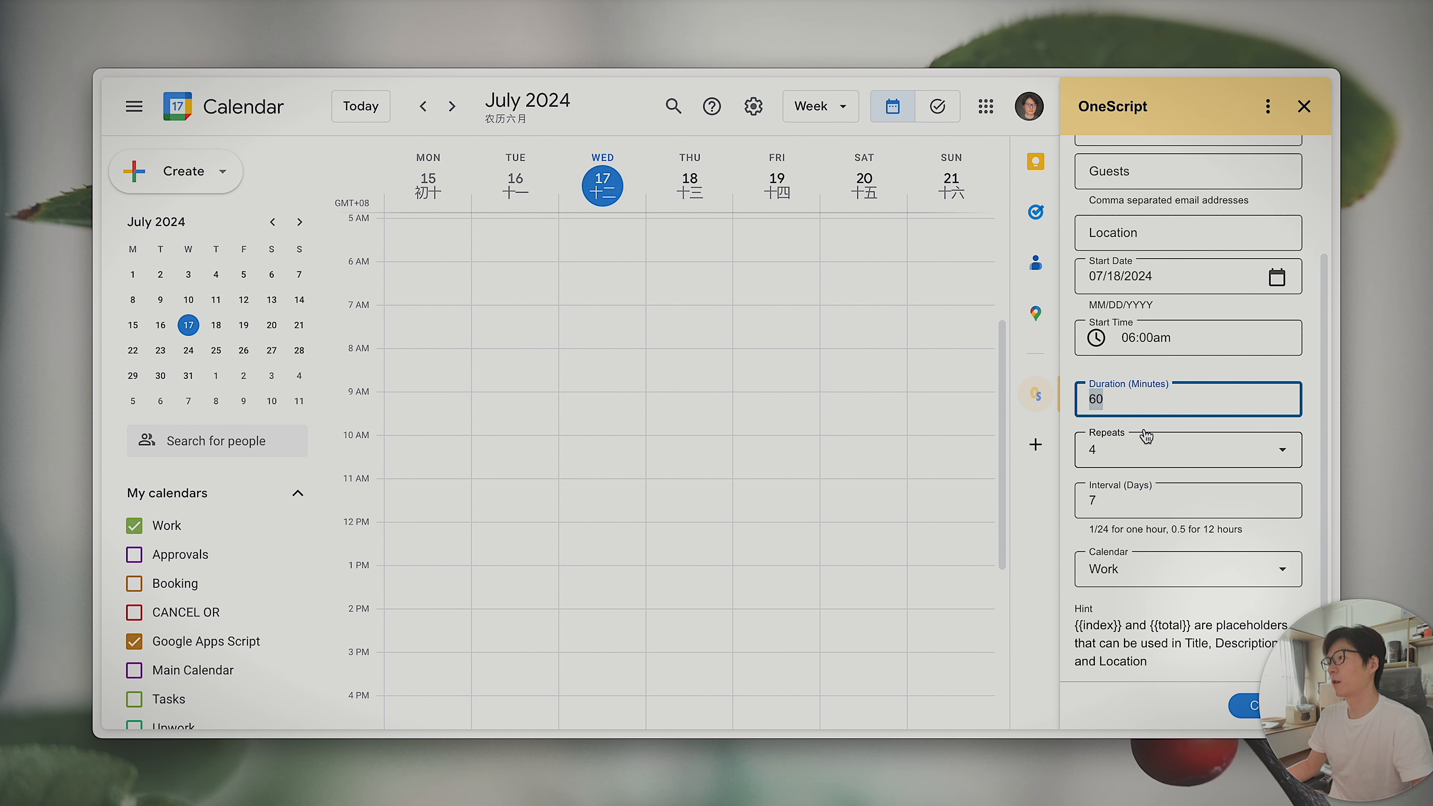
left_click(1117, 459)
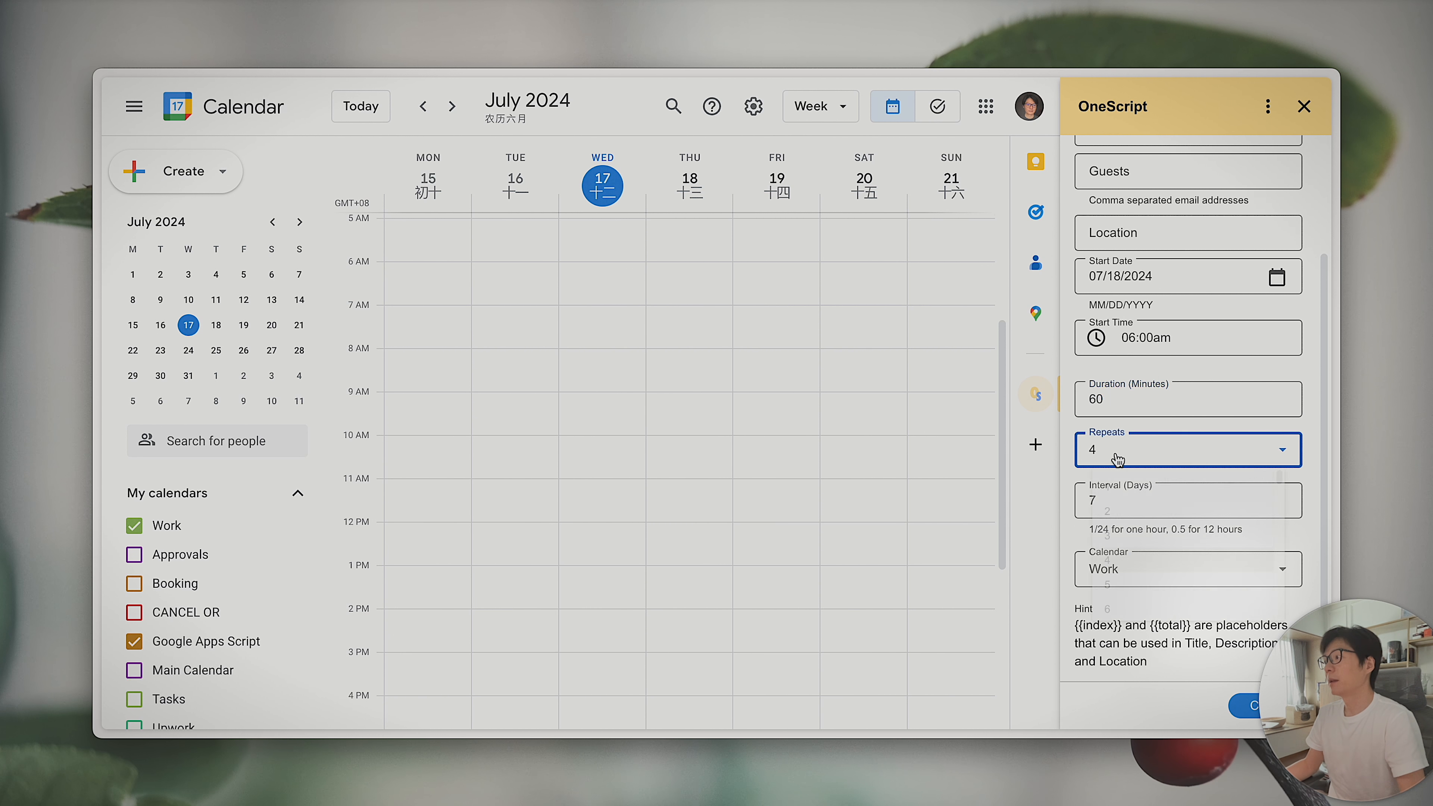
scroll(1133, 519, "down", 10)
scroll(1134, 519, "down", 6)
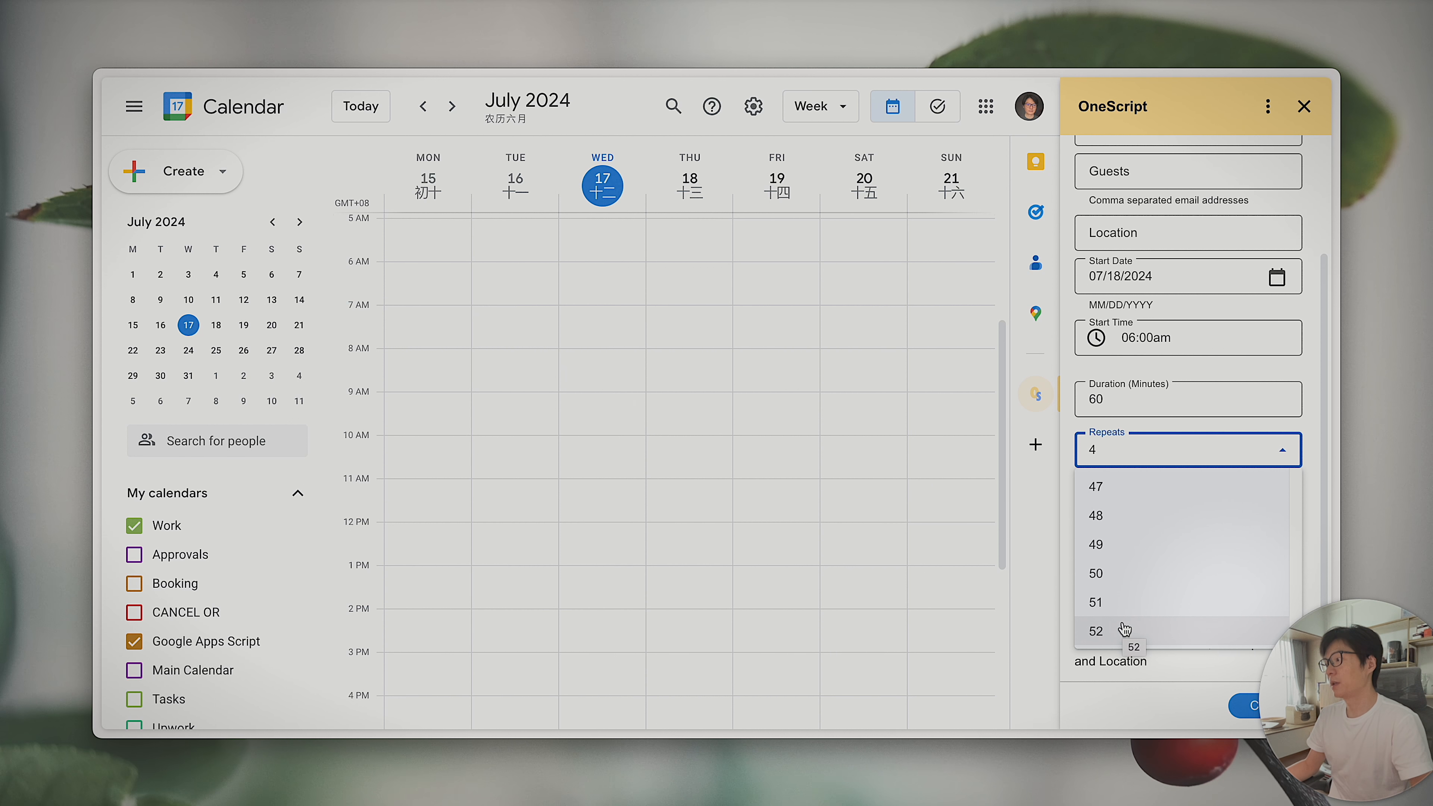
left_click(1271, 370)
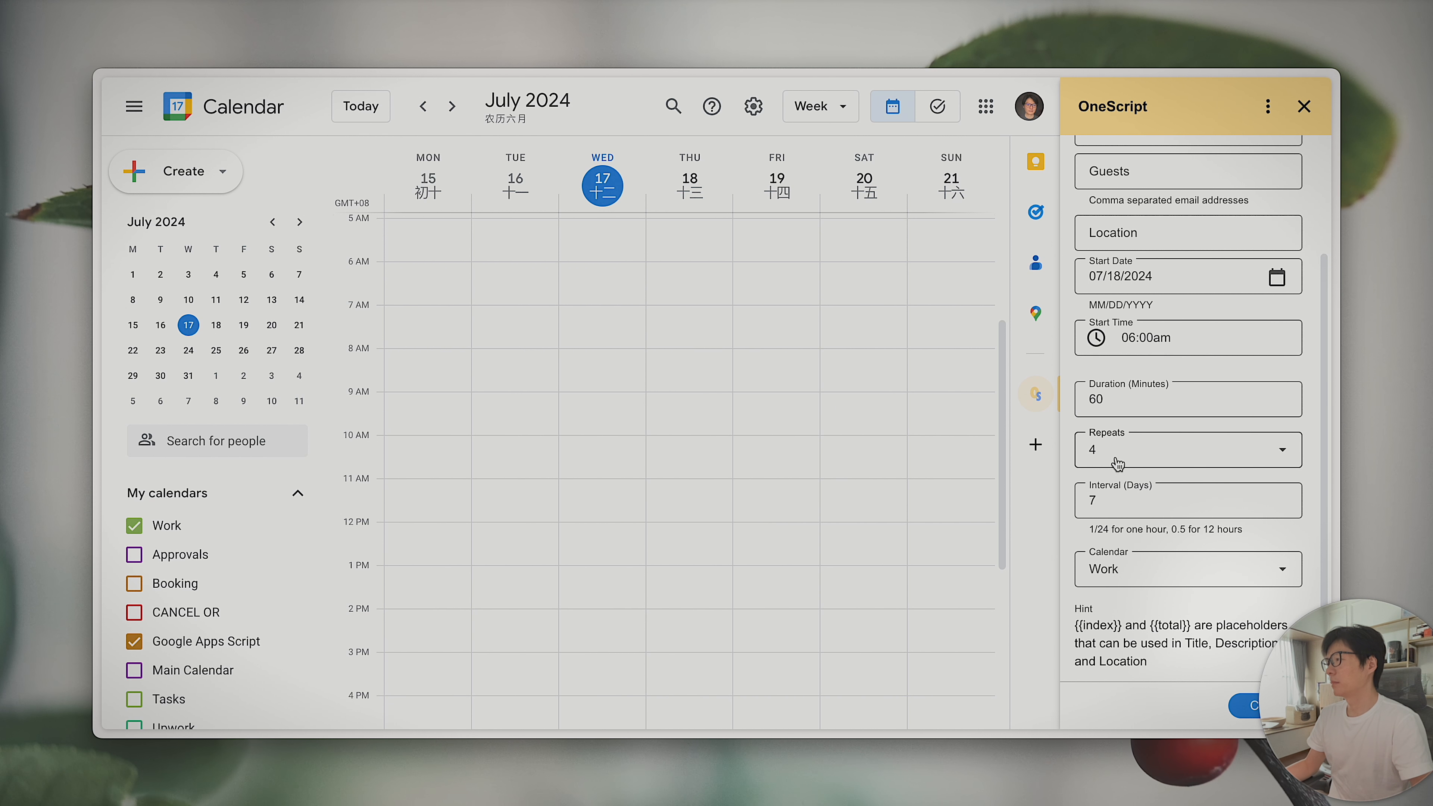
Try fractional day intervals between the repeated events, such as 0.5 and 1/24.
left_click(1119, 502)
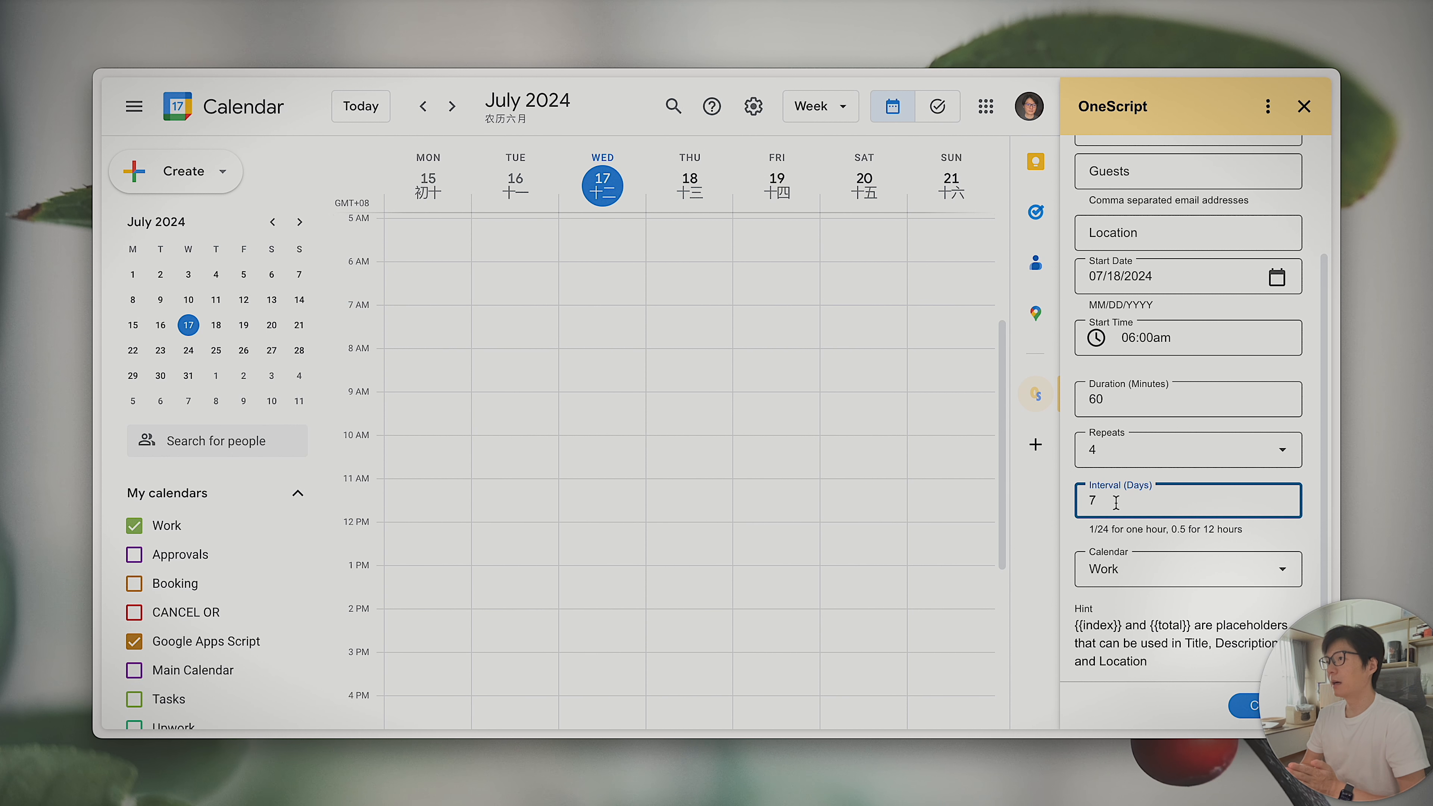
key("BackSpace")
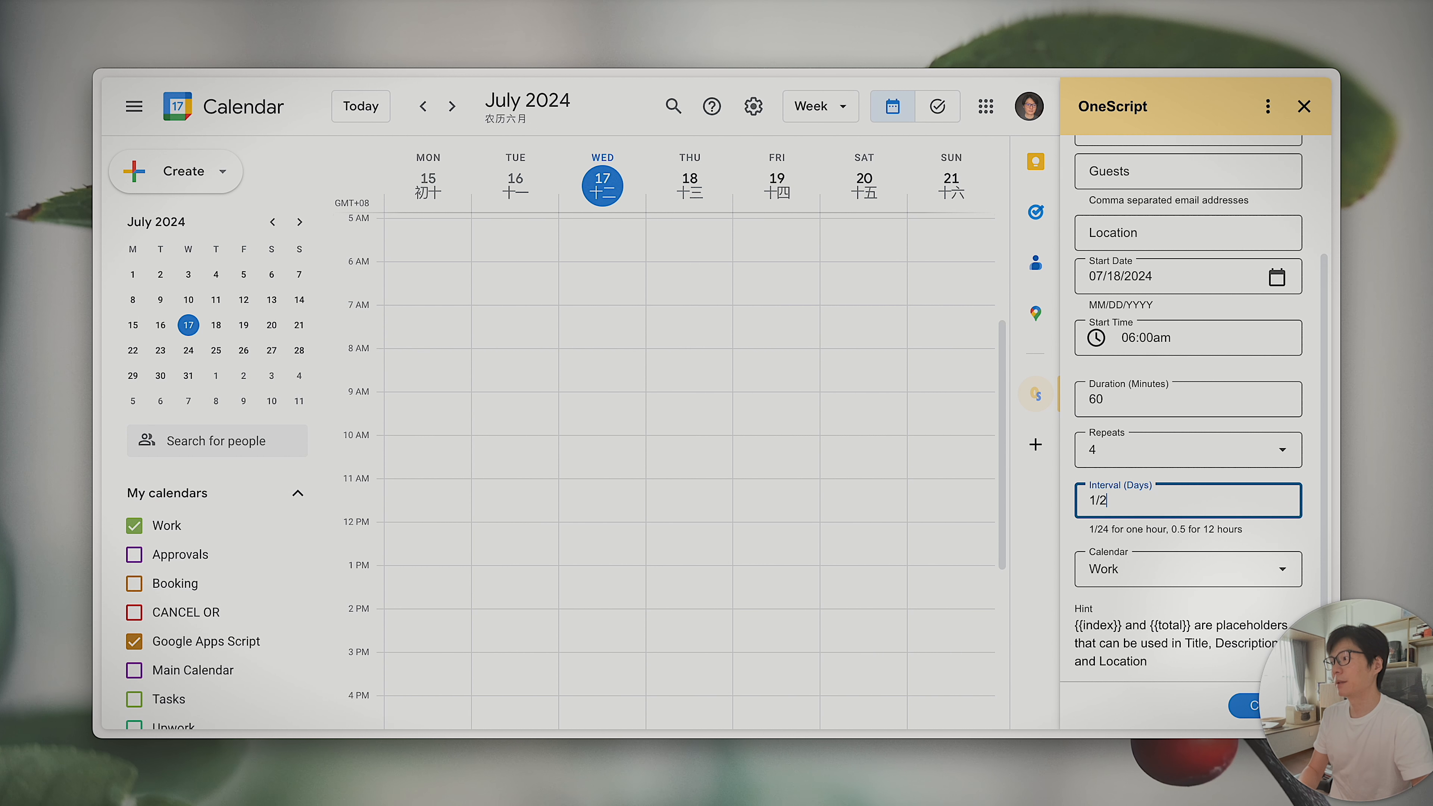
type("0")
key("BackSpace")
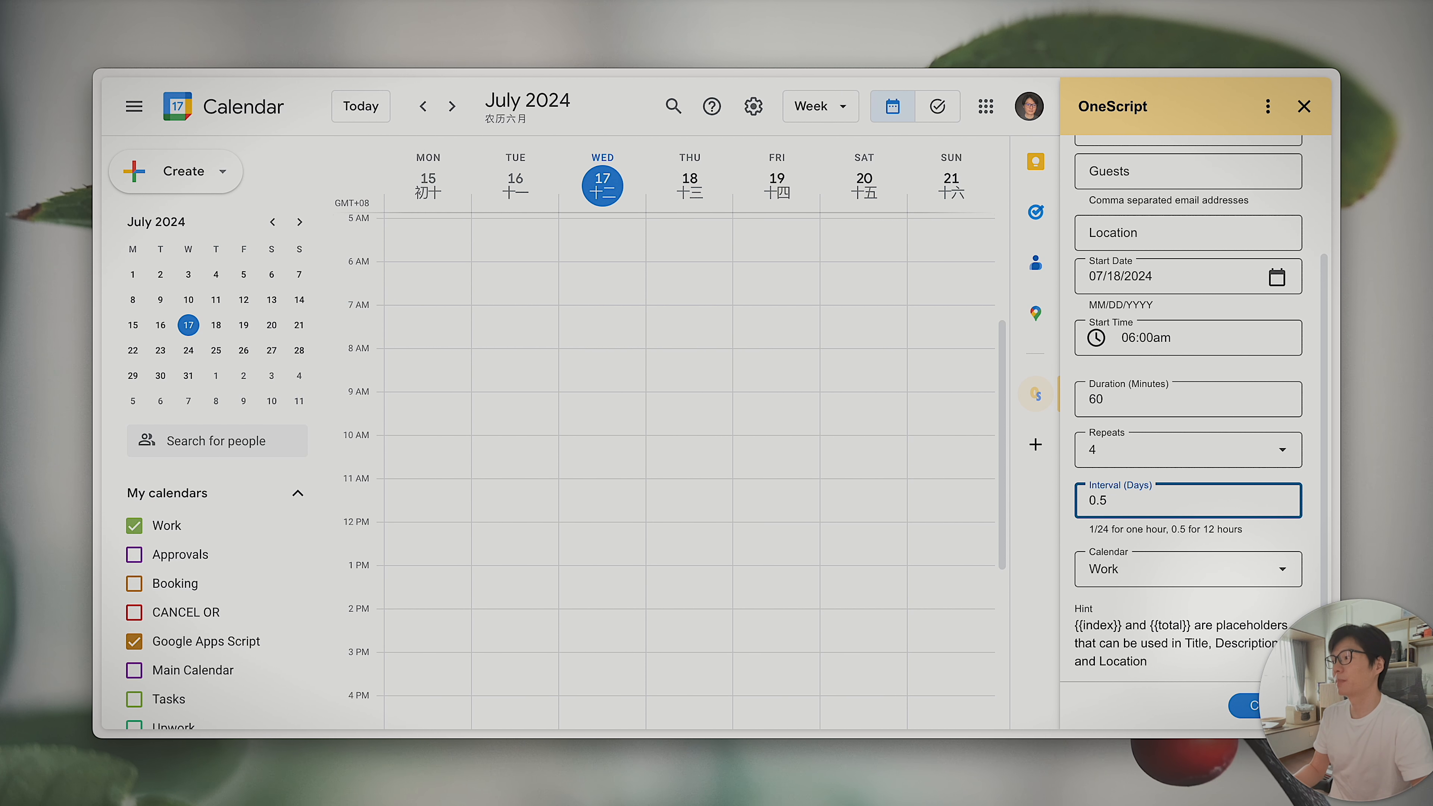
type("245")
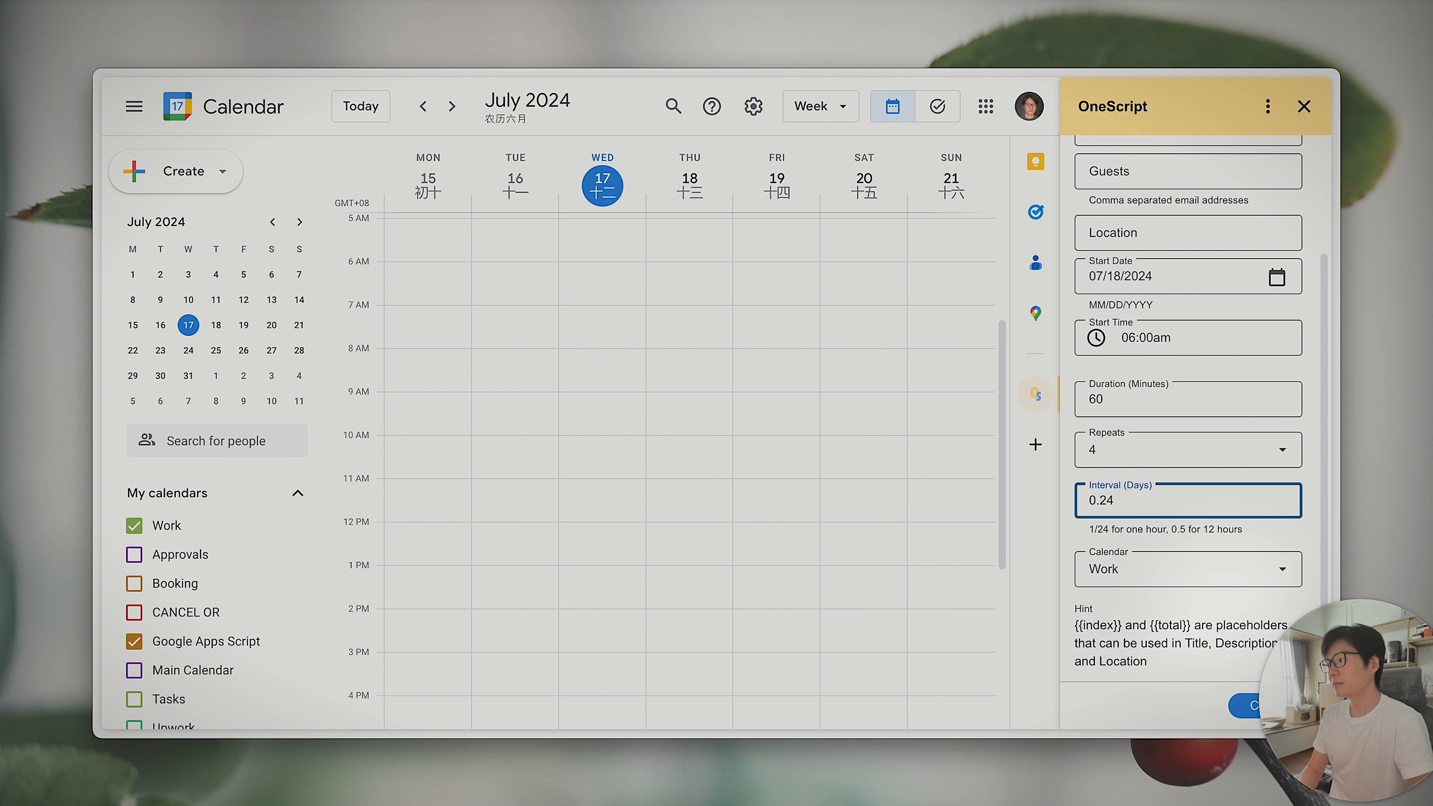
key("BackSpace")
key("BackSpace")
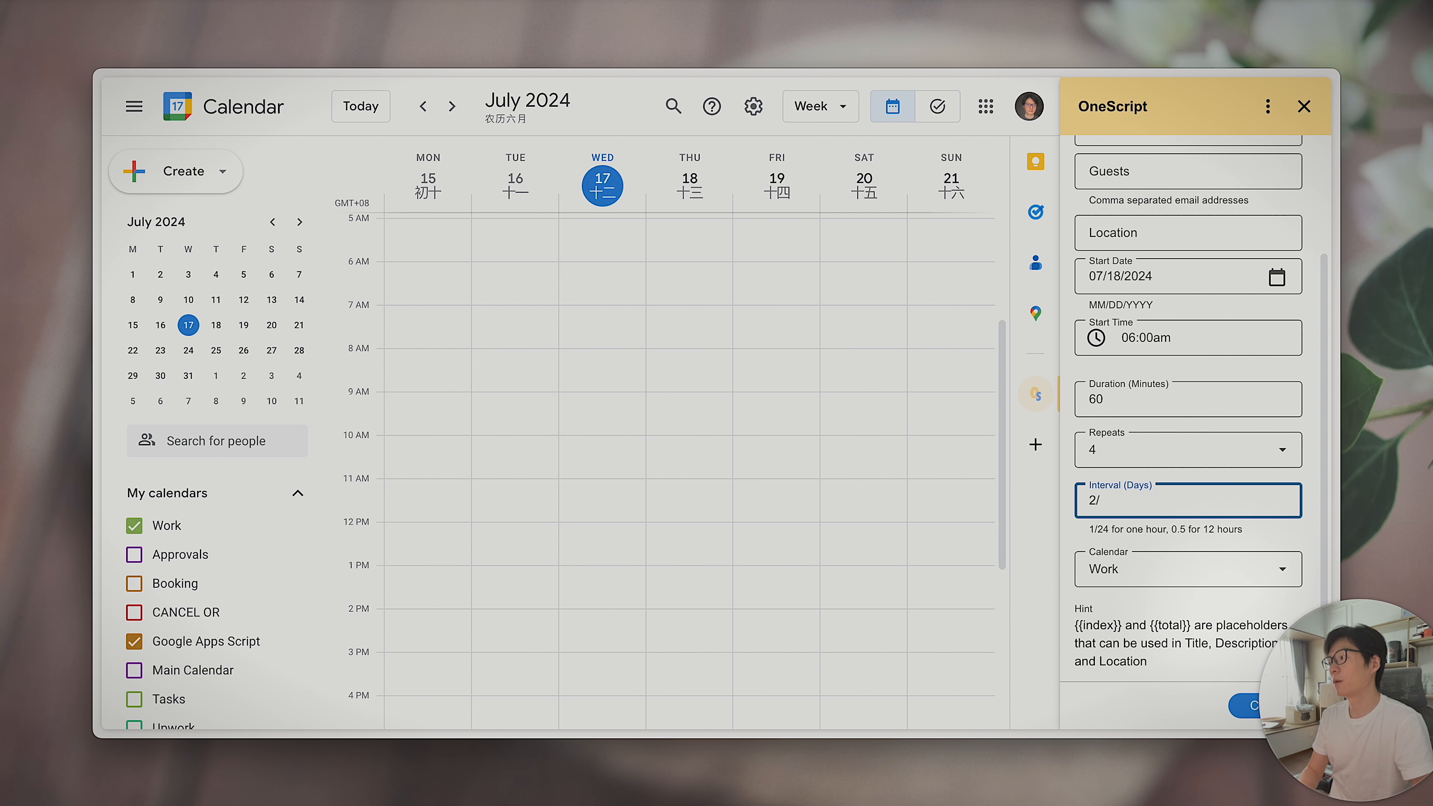
key("BackSpace")
type("4")
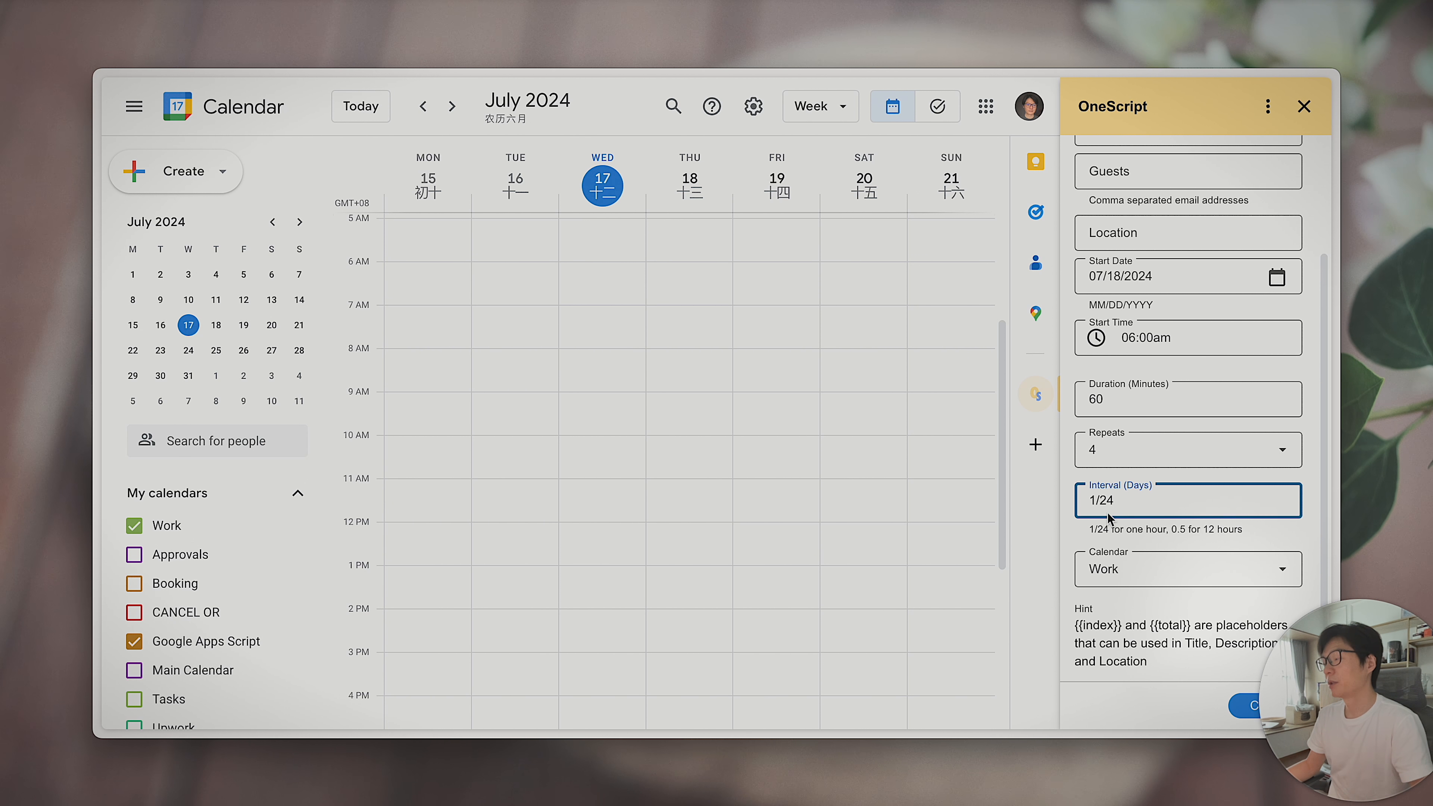
left_click_drag(1133, 500, 1086, 501)
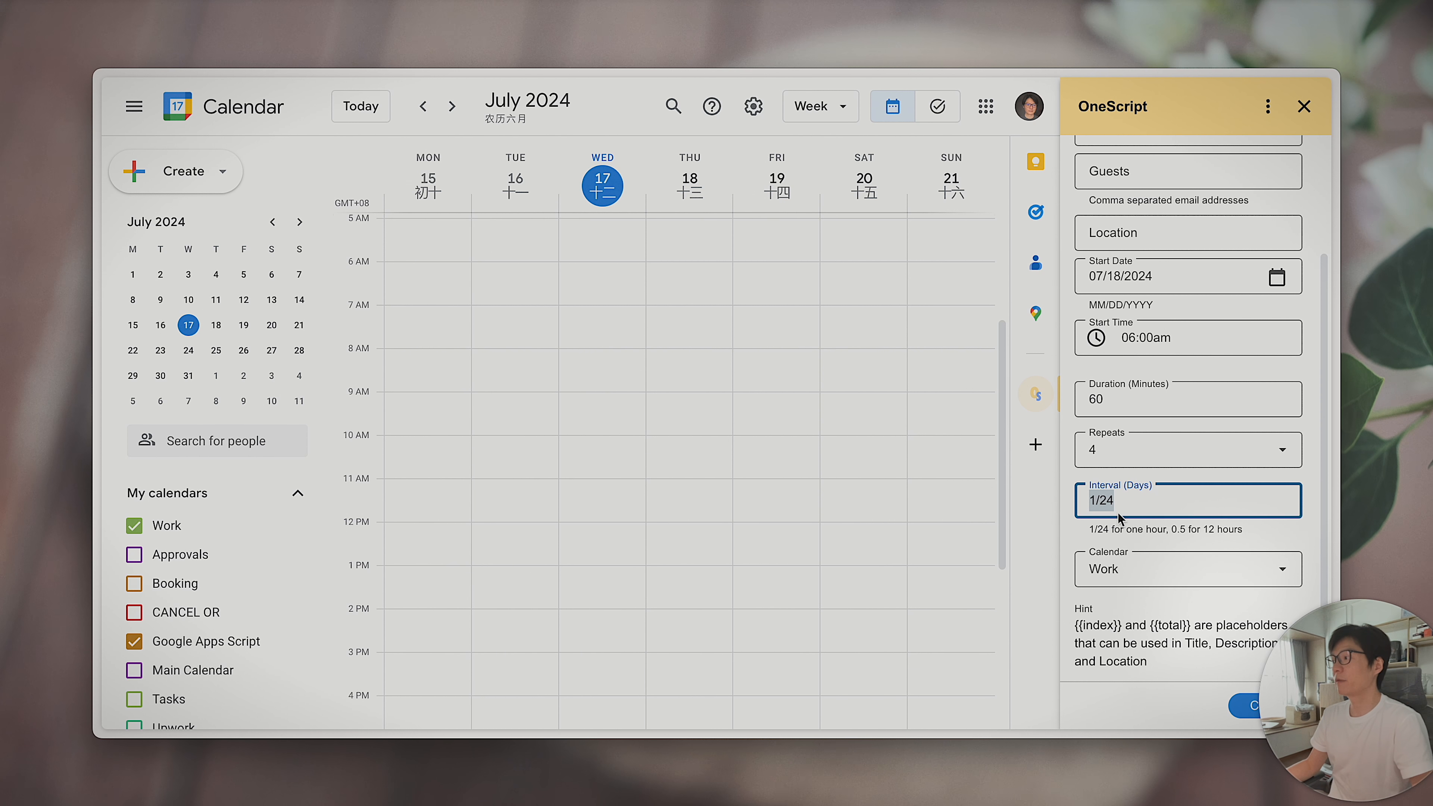
left_click(1121, 503)
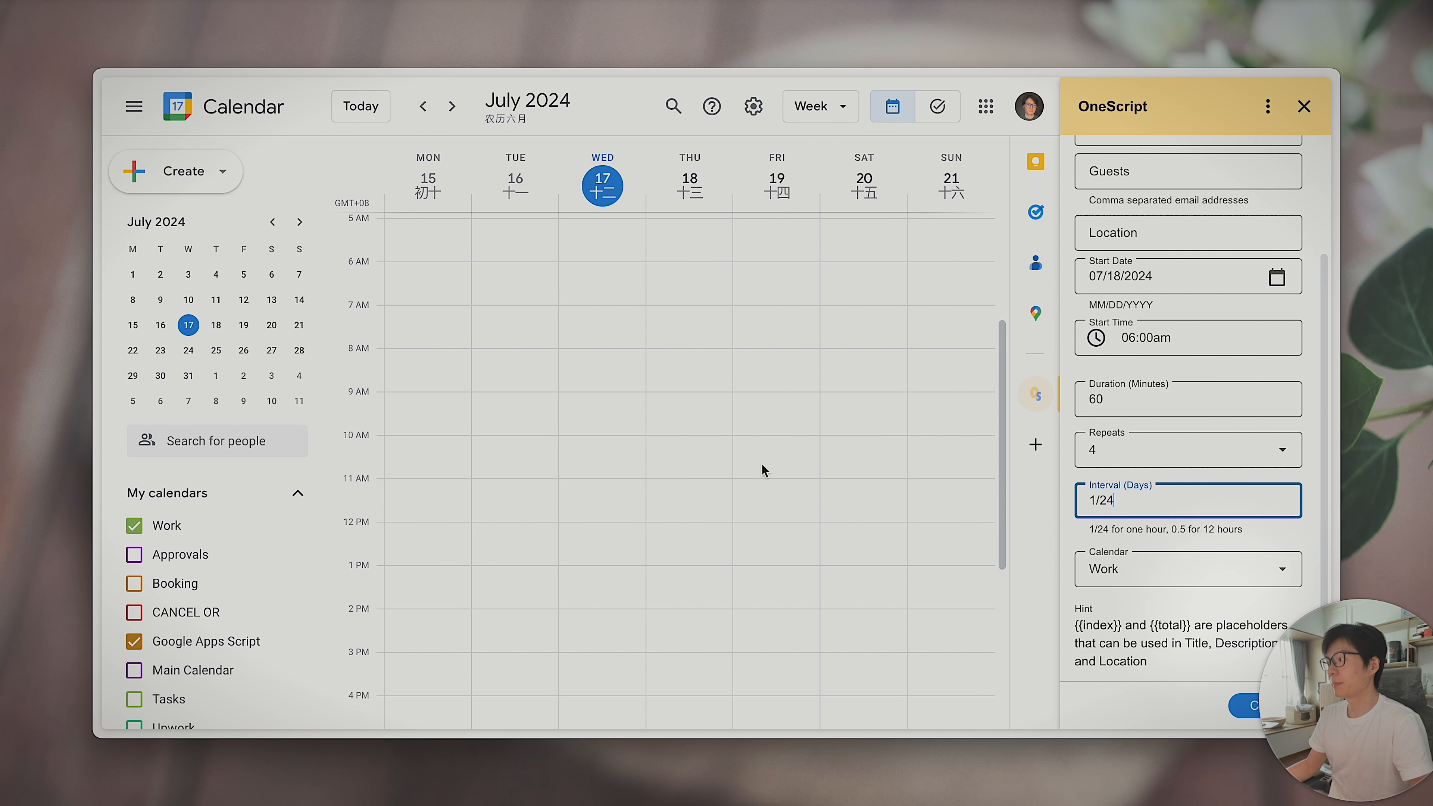
Check the event duration and set the interval between the repeated events to 2/24 of a day.
double_click(1114, 401)
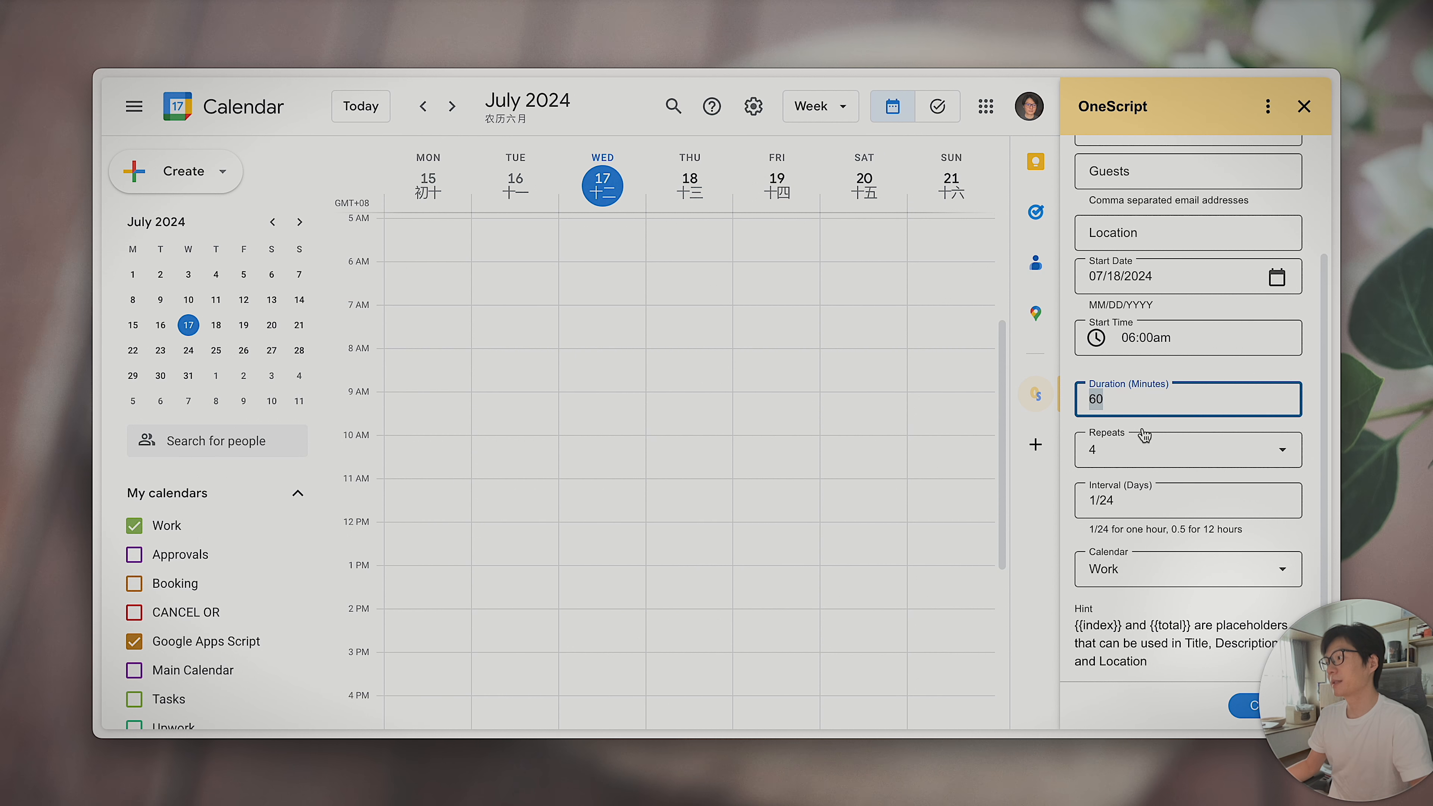
left_click(1131, 395)
left_click_drag(1128, 503, 997, 495)
type("2/2")
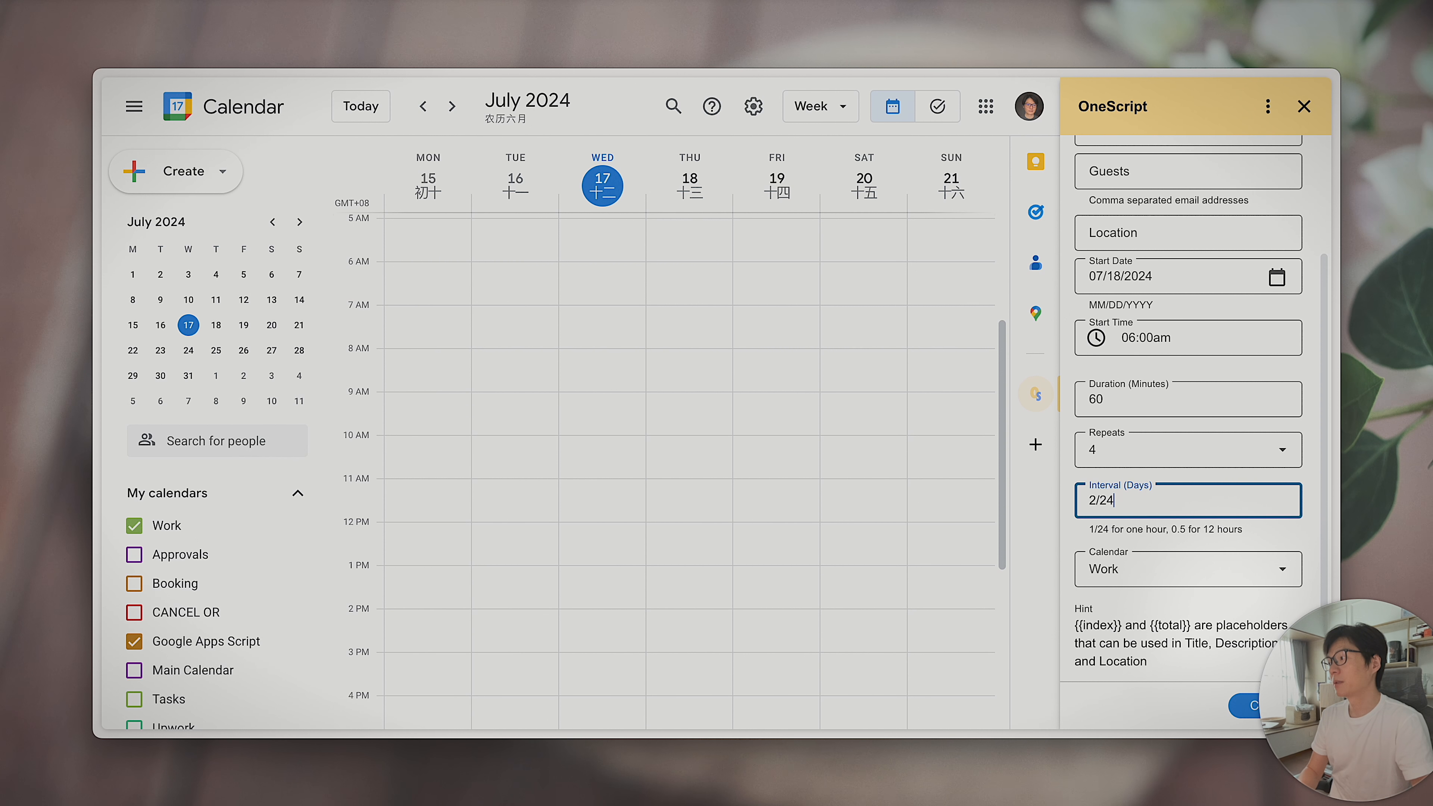
left_click(1086, 536)
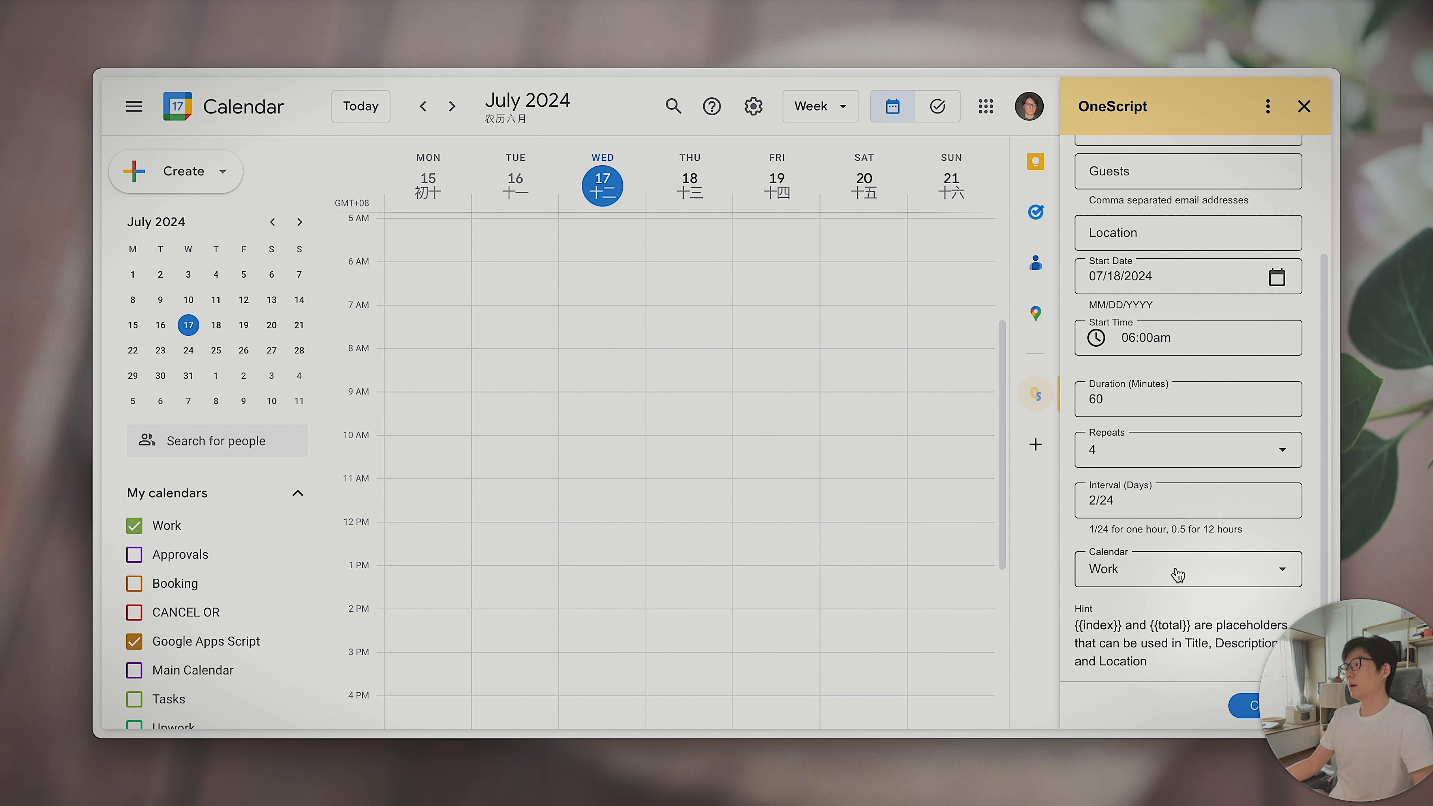
Choose the Work calendar for the repeated events and create the series.
triple_click(1130, 502)
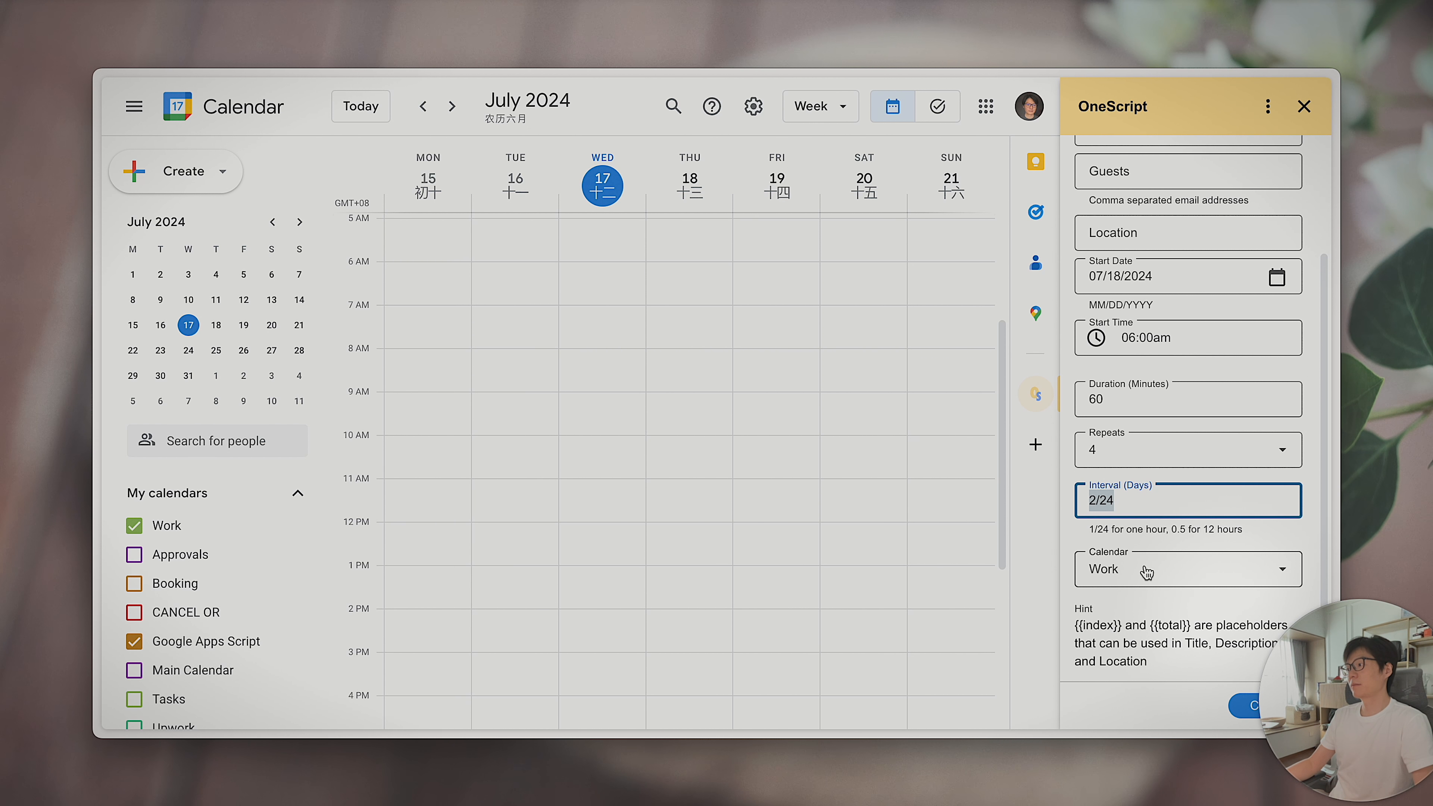
left_click(1135, 587)
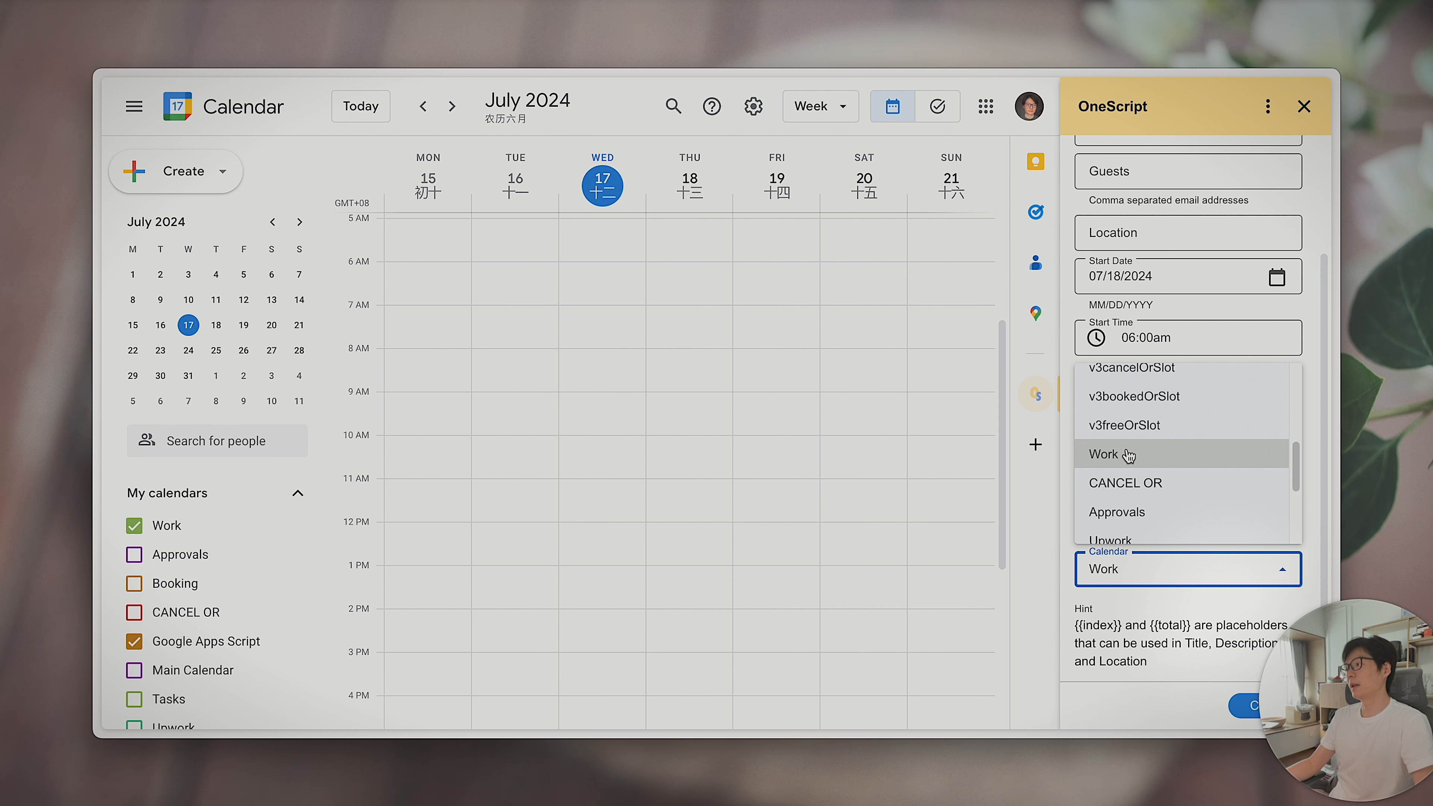
left_click(1127, 456)
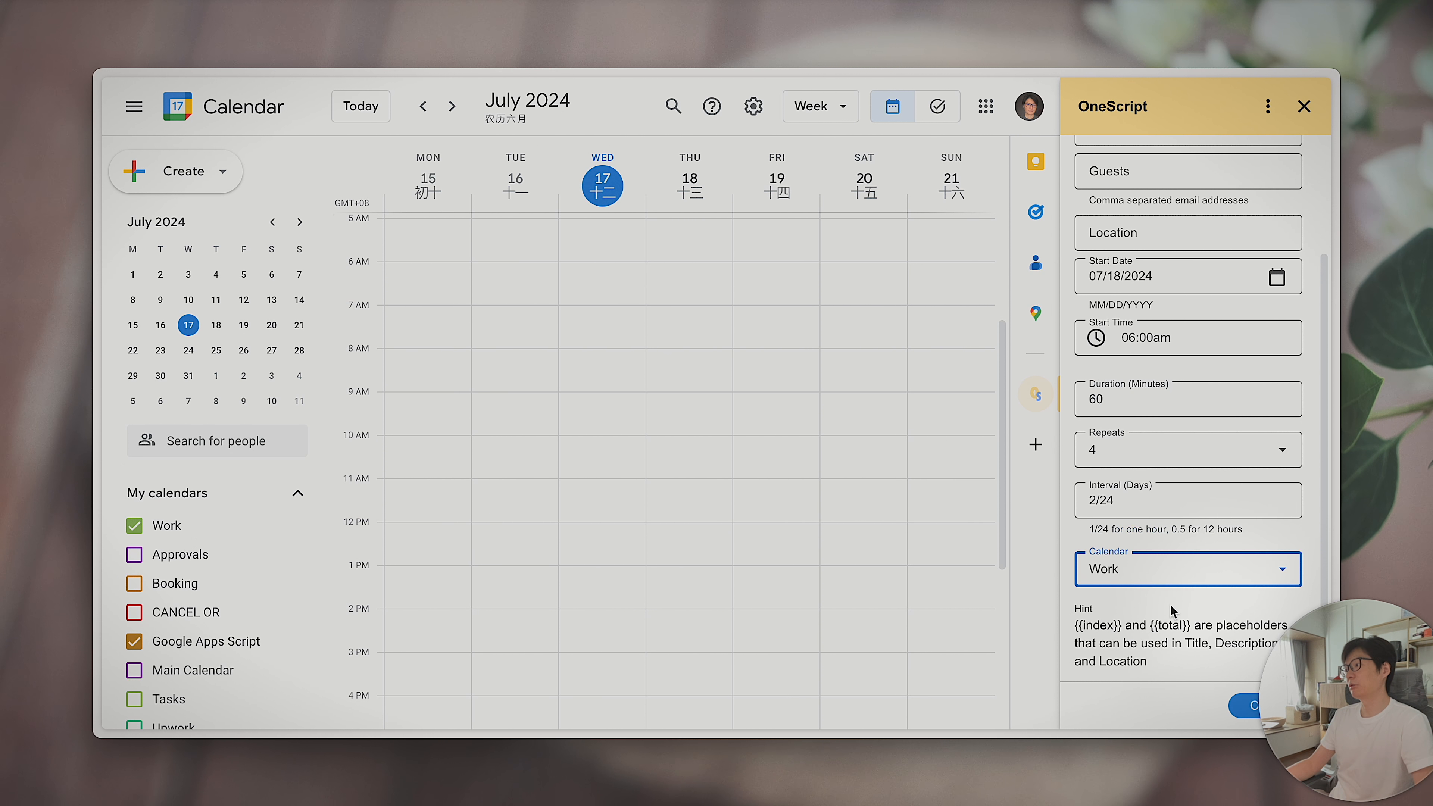
left_click(1249, 705)
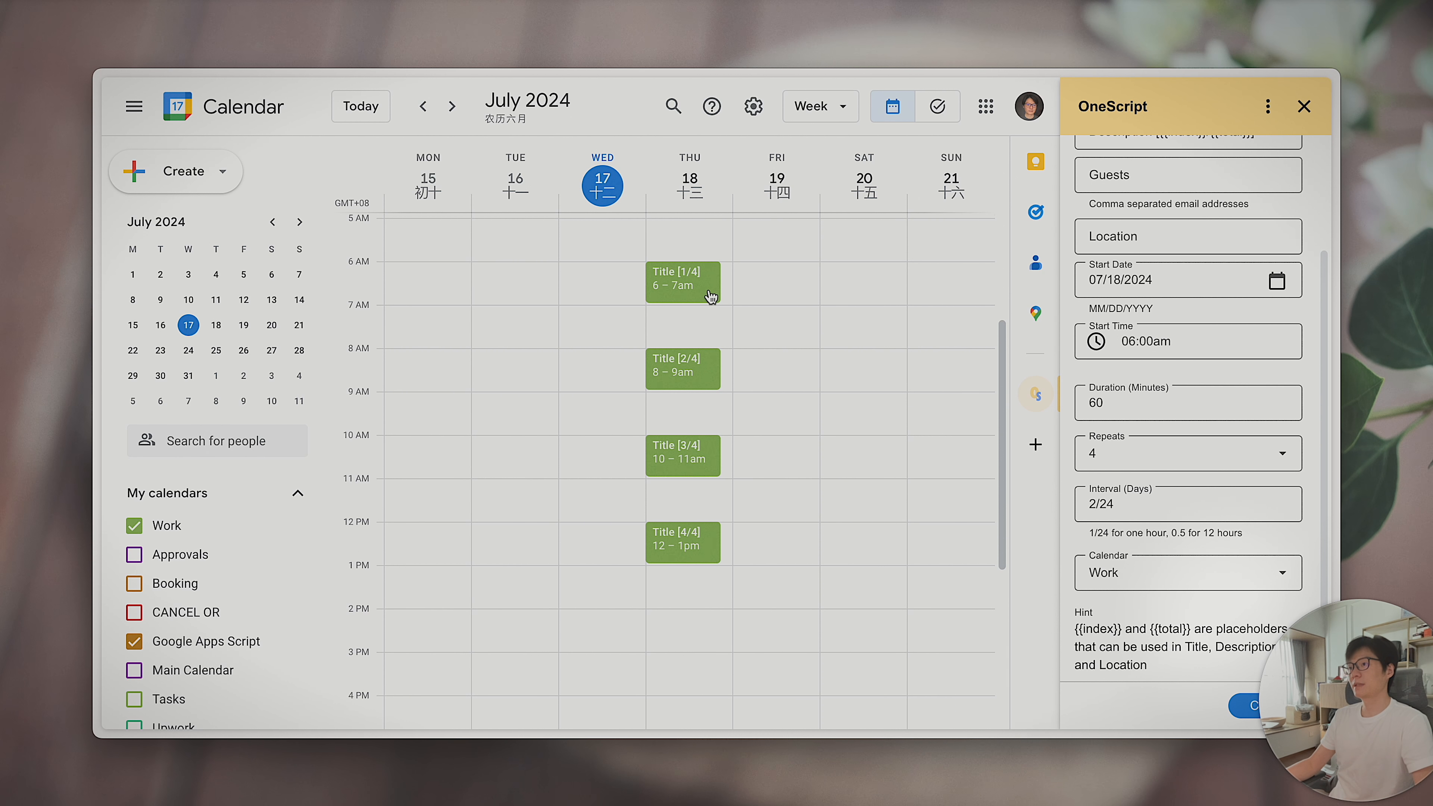
Examine the details of the first, second and last events of the new Thursday series, including the indexed title and description.
left_click(683, 282)
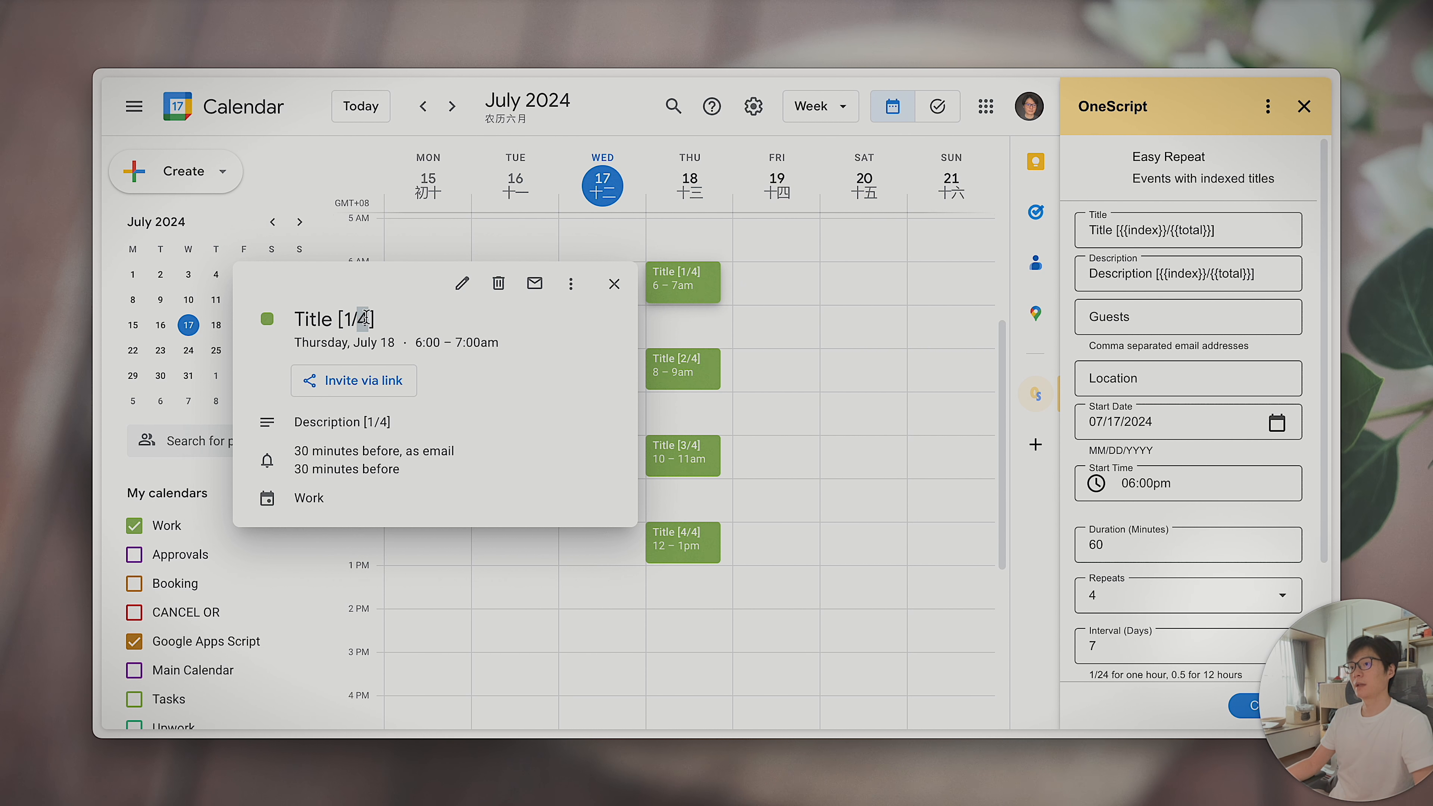
left_click(681, 377)
left_click(682, 541)
left_click_drag(294, 327, 387, 338)
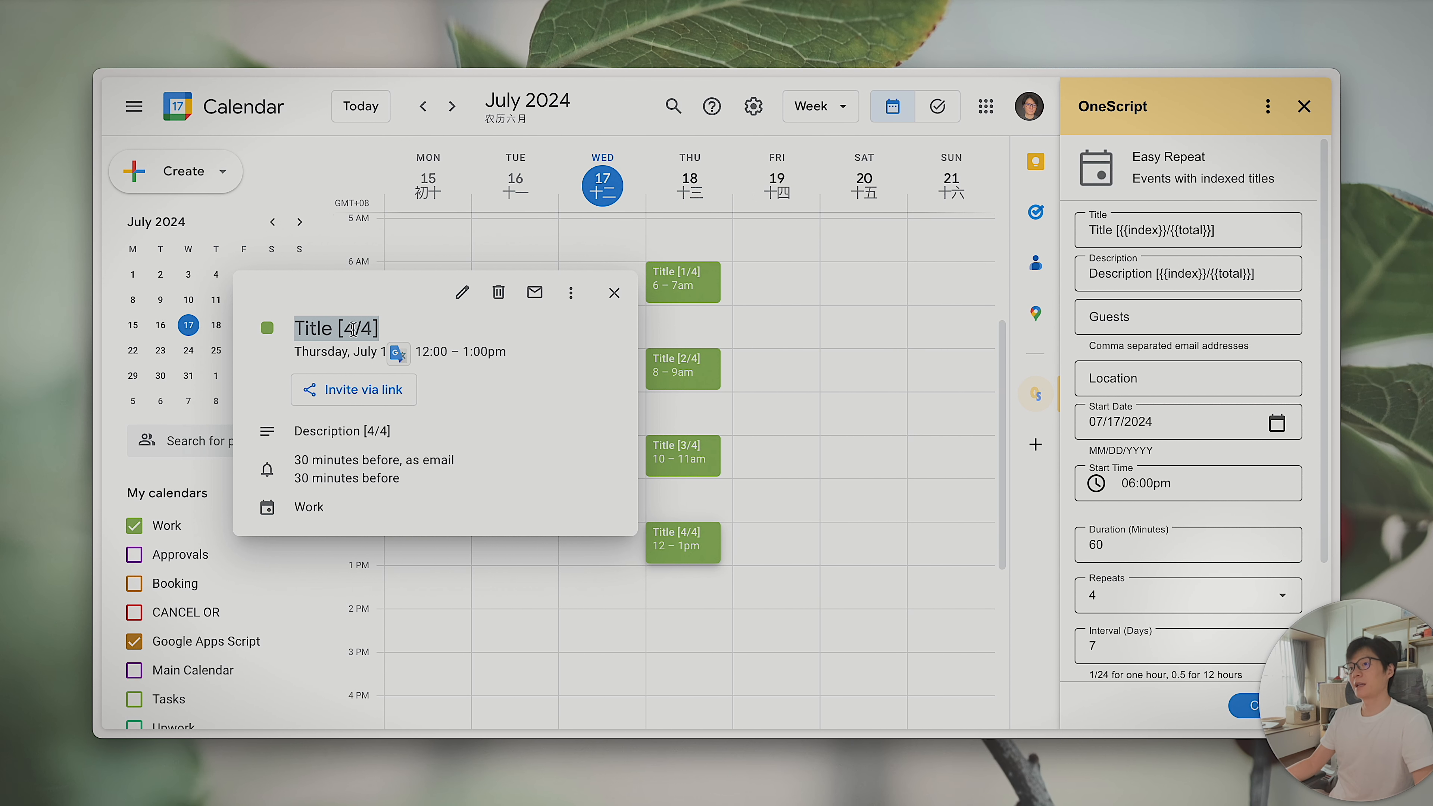
left_click(613, 293)
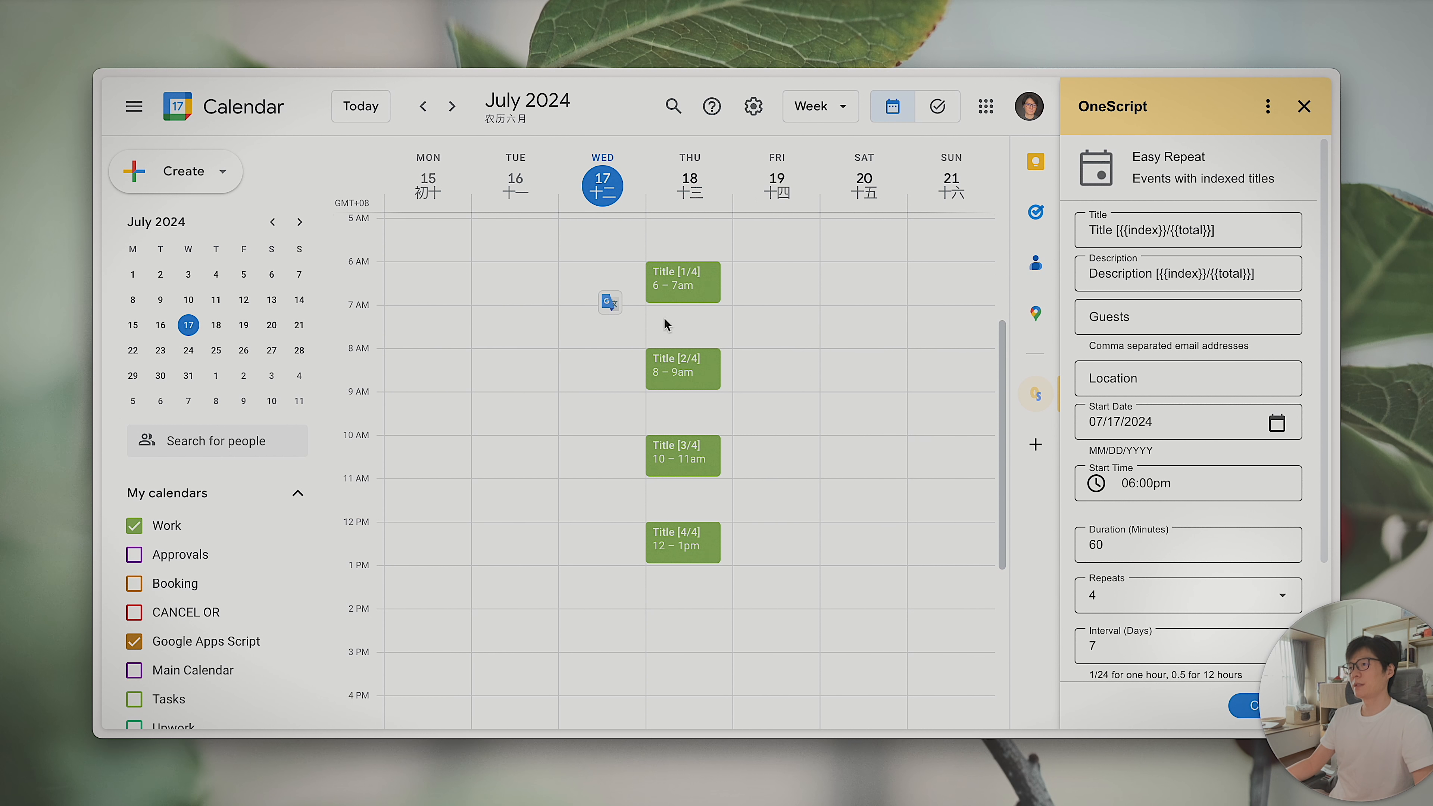
Set the interval between the repeated events to 1 day for a second series.
scroll(1132, 522, "down", 3)
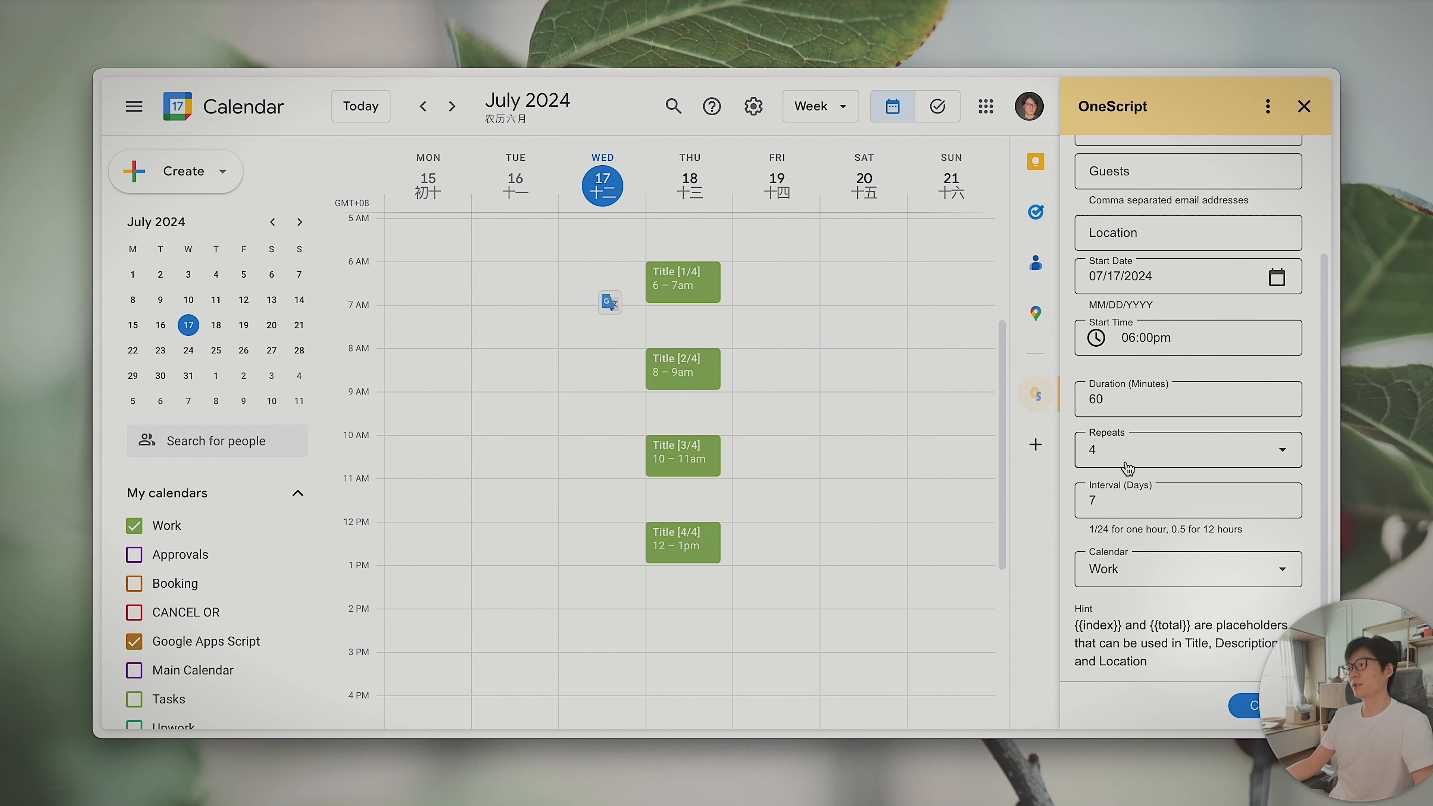
left_click(1126, 507)
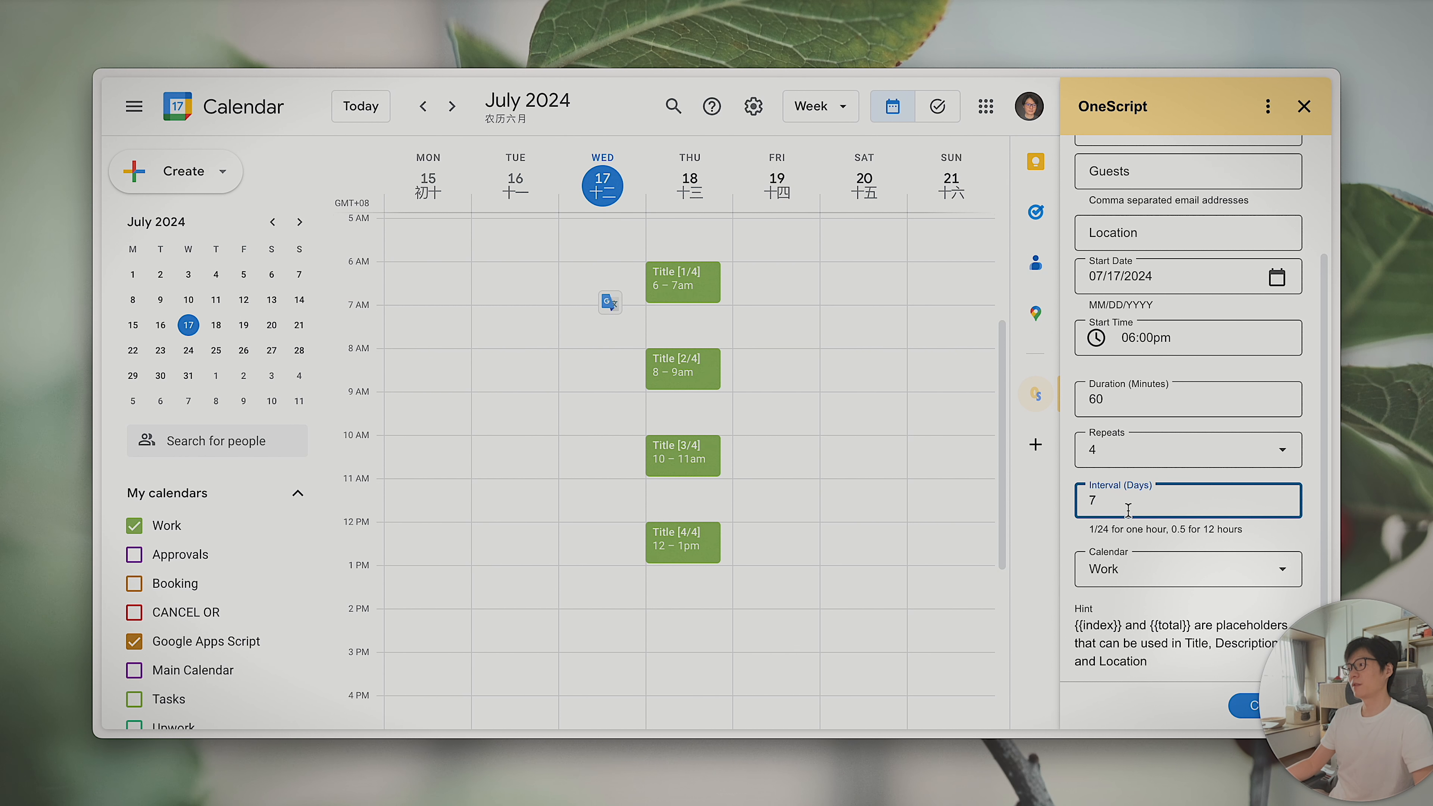
key("BackSpace")
type("1")
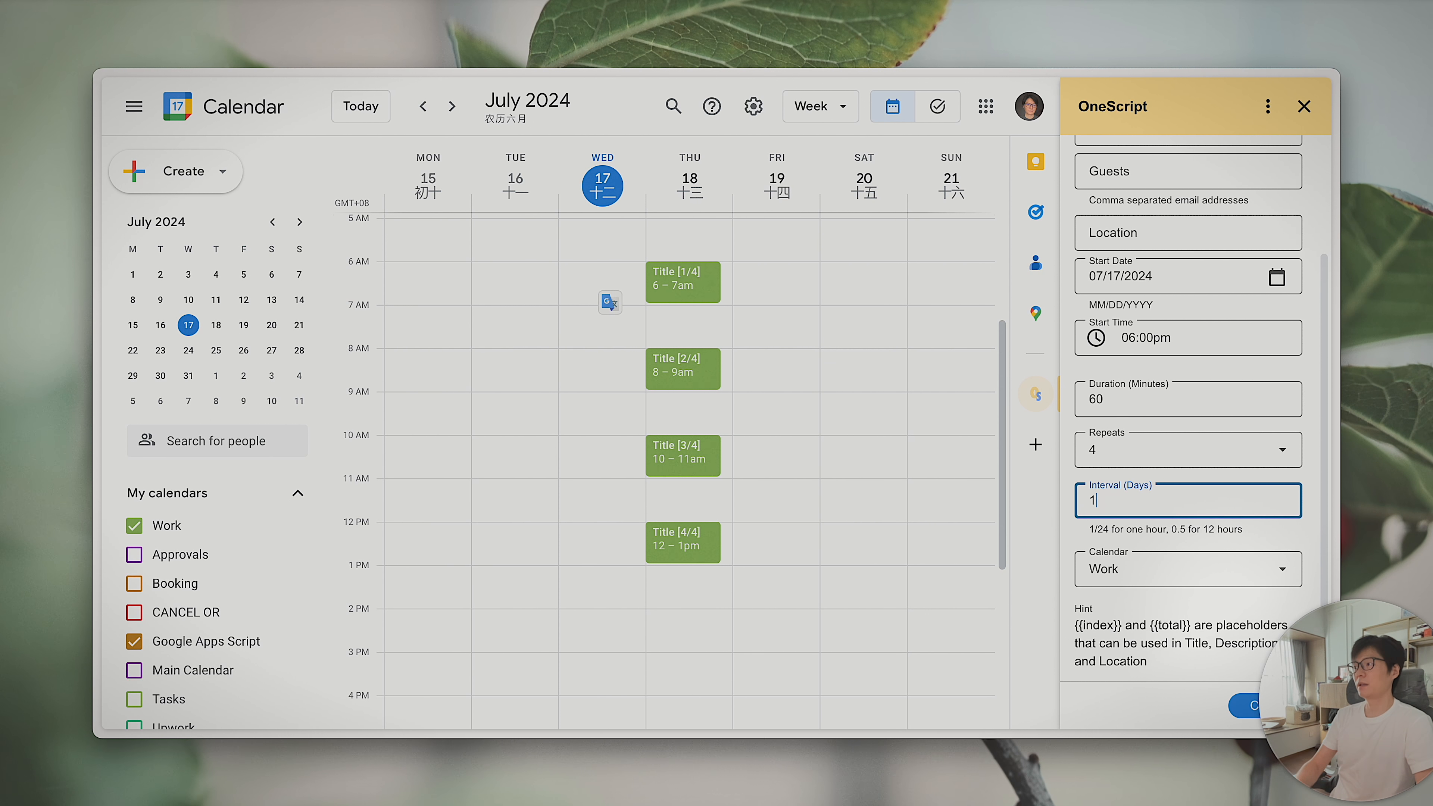
Set the start time of the second series to 09:10am.
scroll(1129, 417, "up", 1)
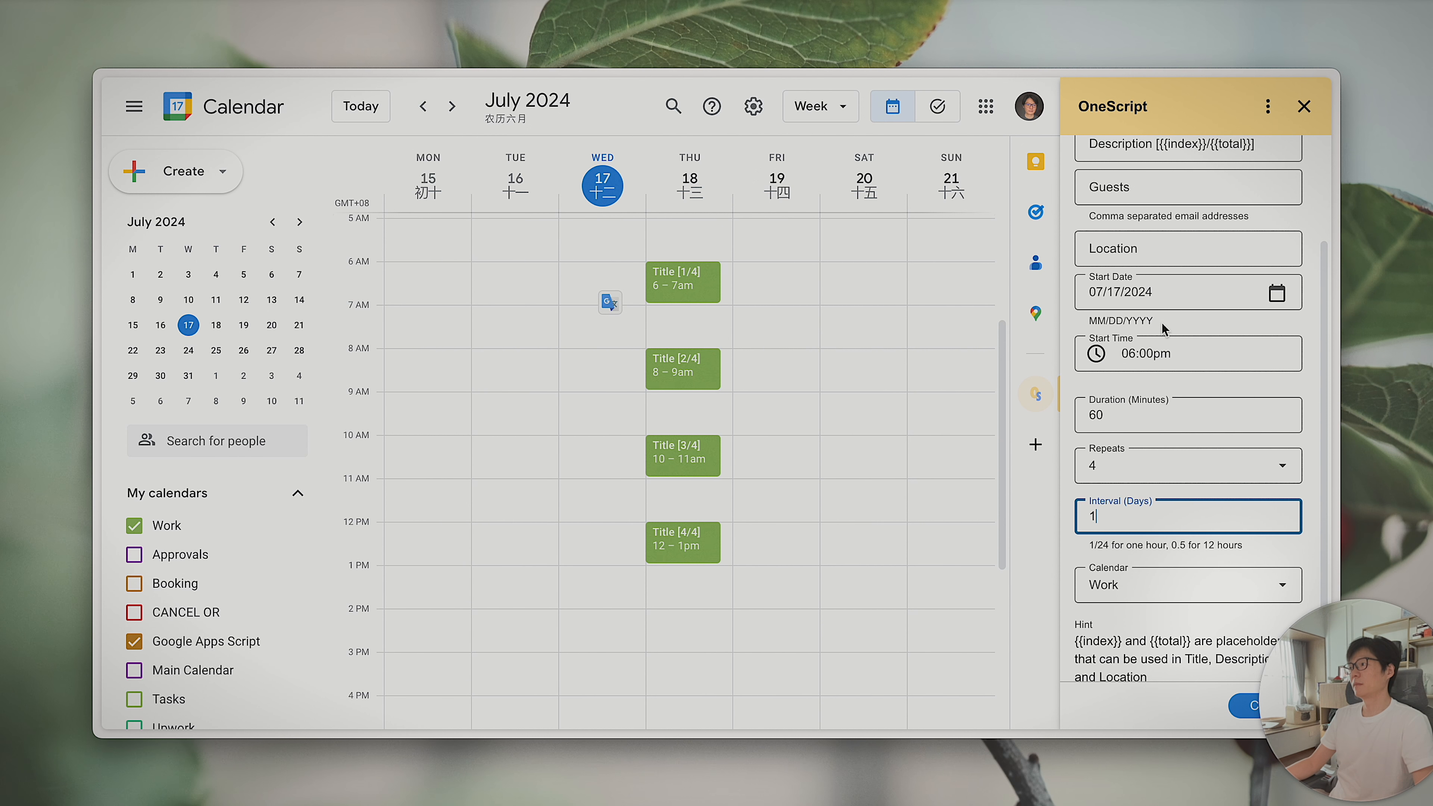
scroll(1163, 327, "up", 2)
left_click(1163, 400)
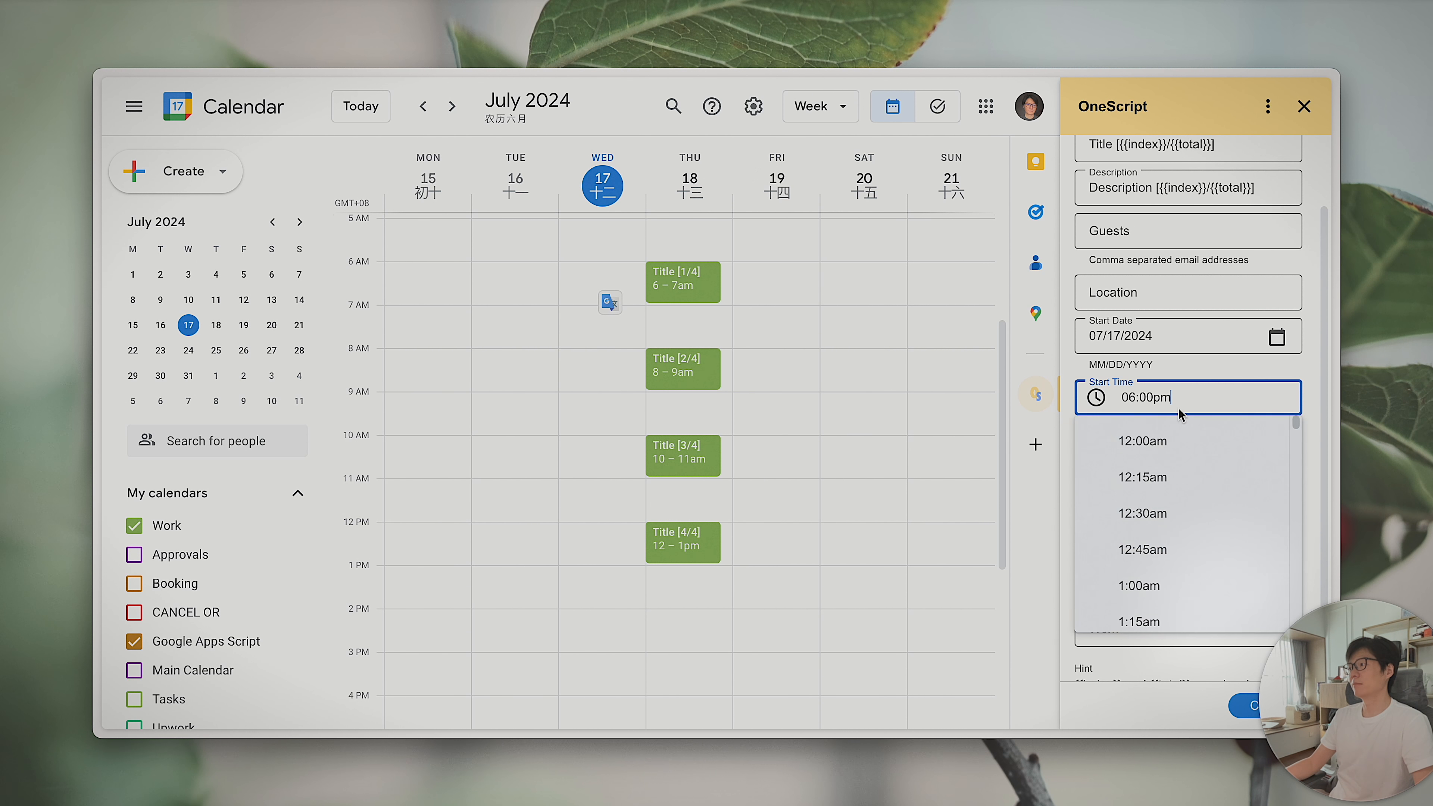
key("BackSpace")
key("BackSpace")
key("BackSpace")
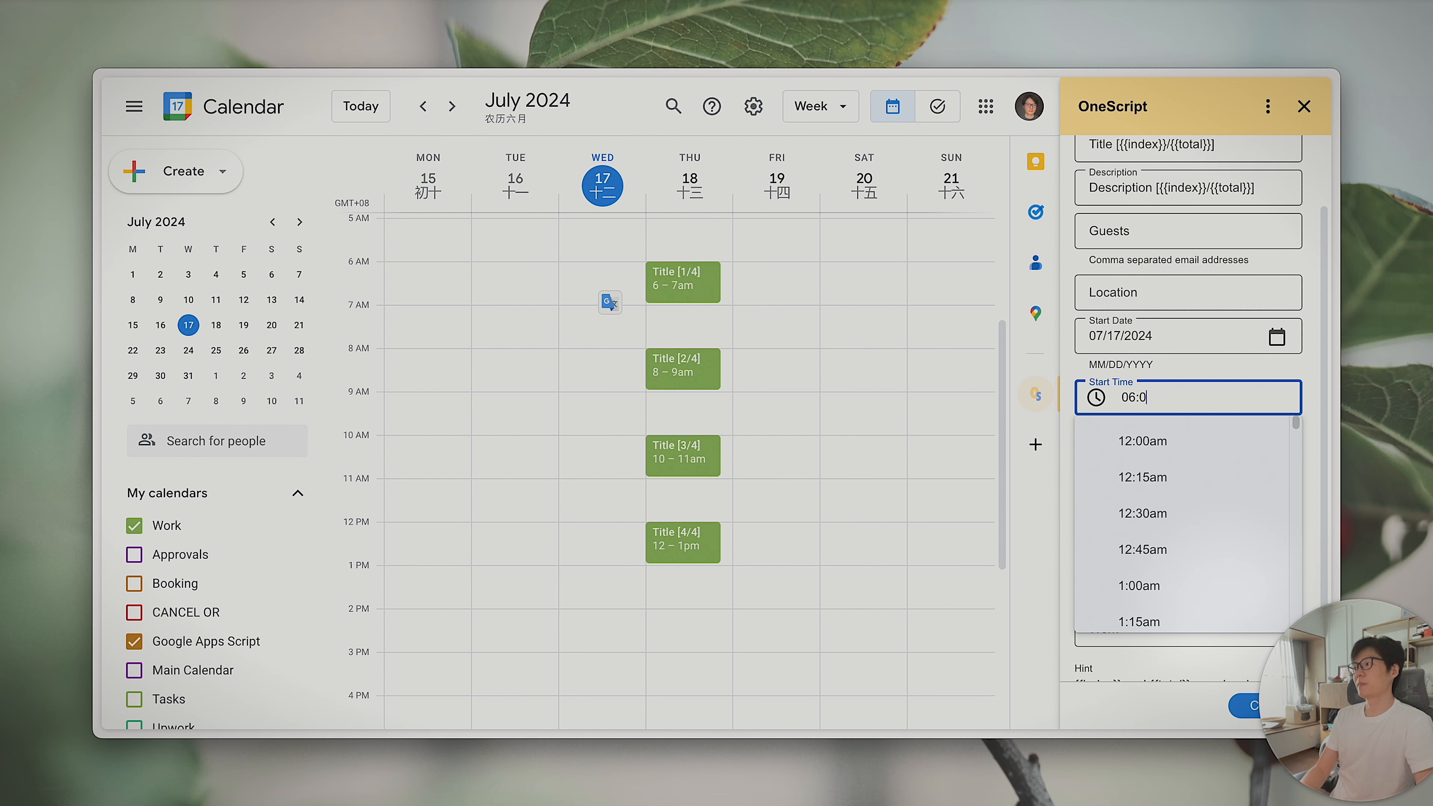
key("BackSpace")
key("BackSpace")
key("BackSpace")
key("BackSpace")
type("7:00")
left_click(1181, 363)
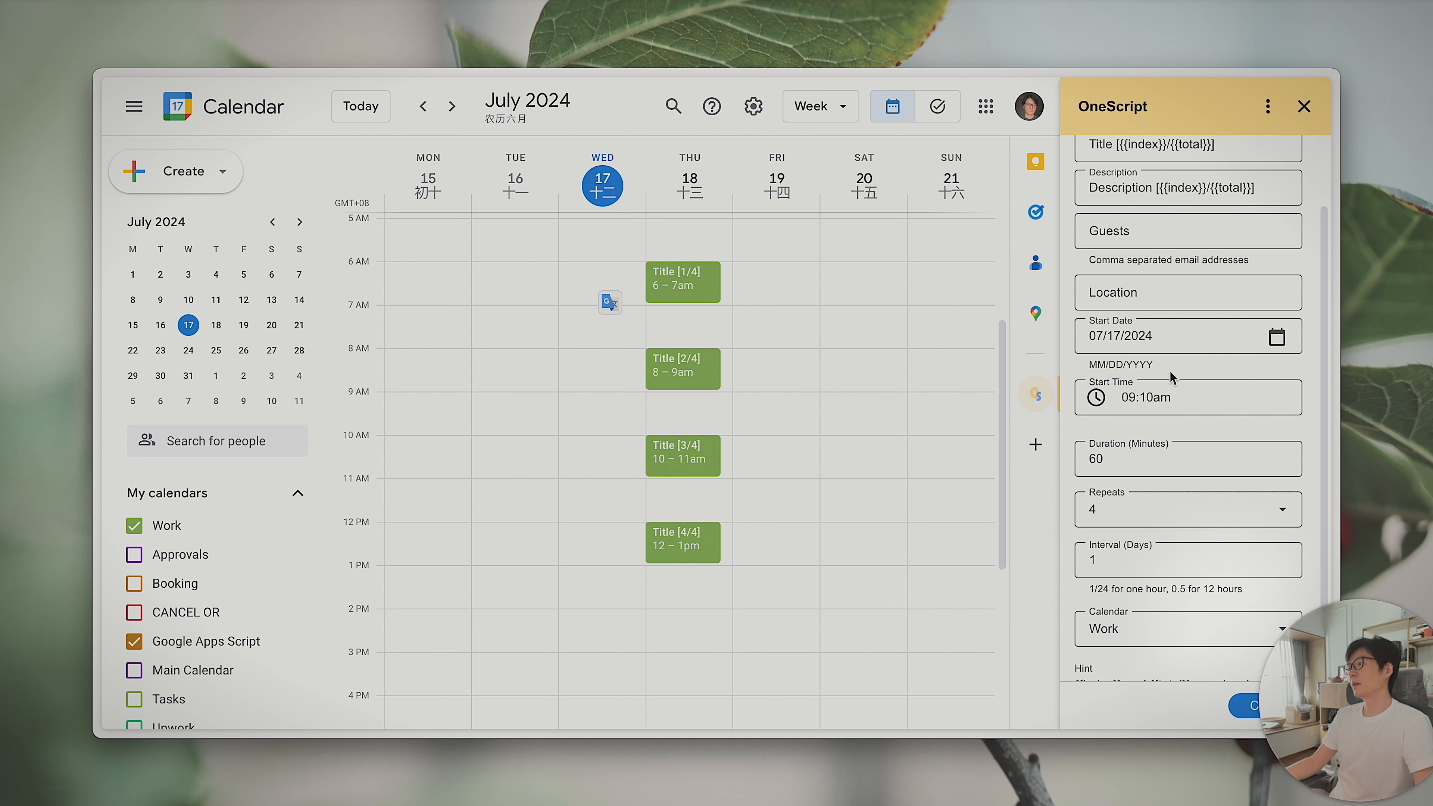
Set the start date to 07/18/2024 and the event duration to 30 minutes.
left_click(1276, 337)
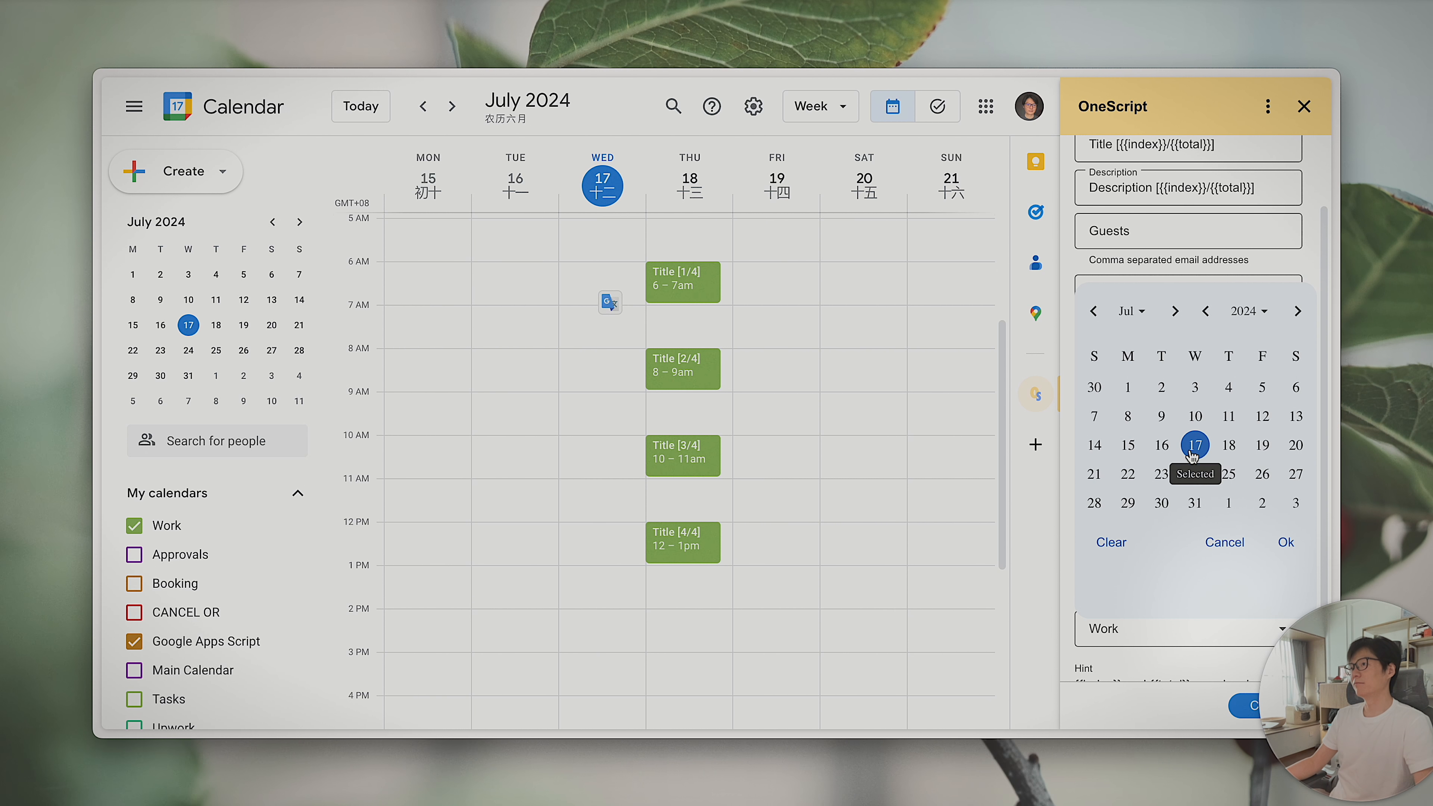
left_click(1228, 444)
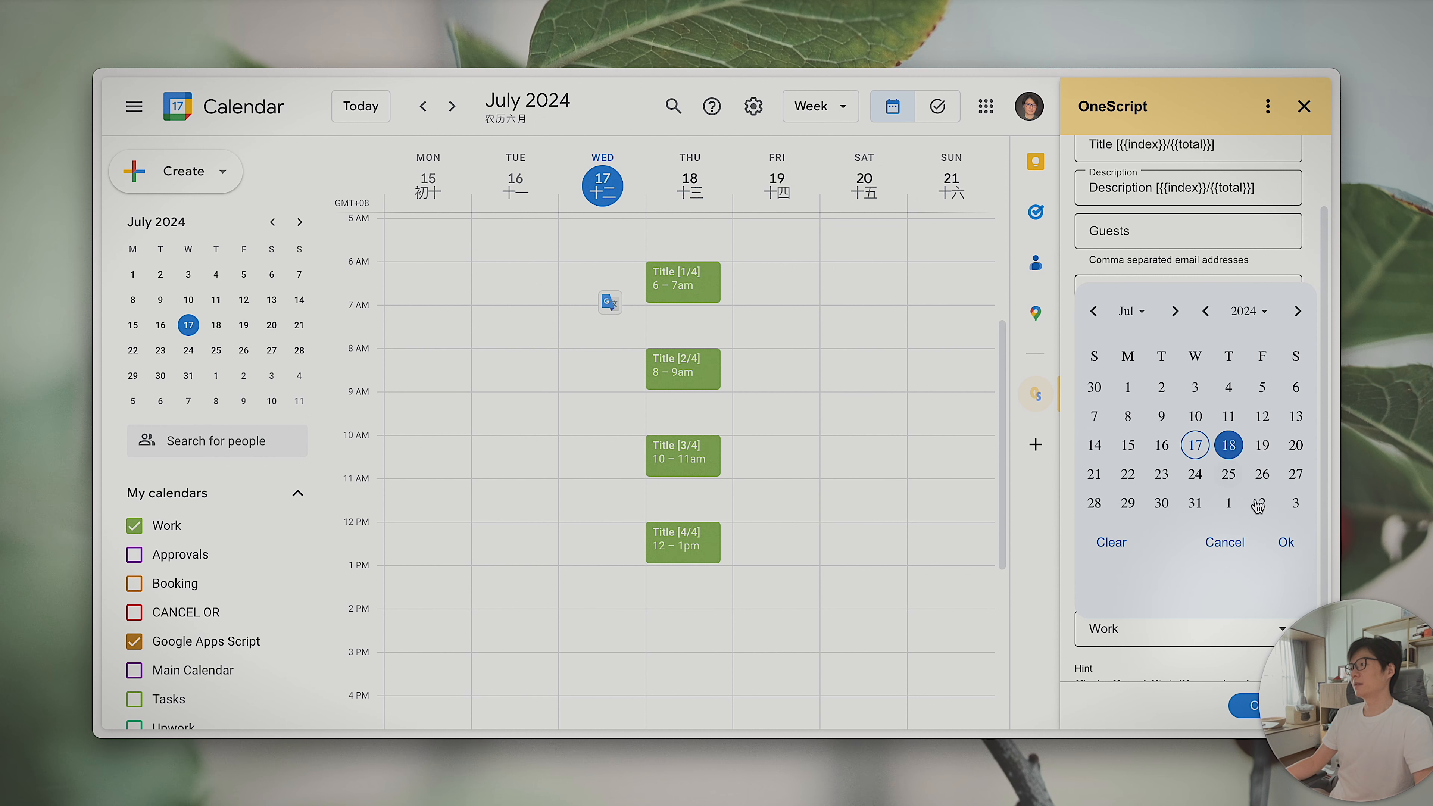
left_click(1285, 543)
double_click(1094, 458)
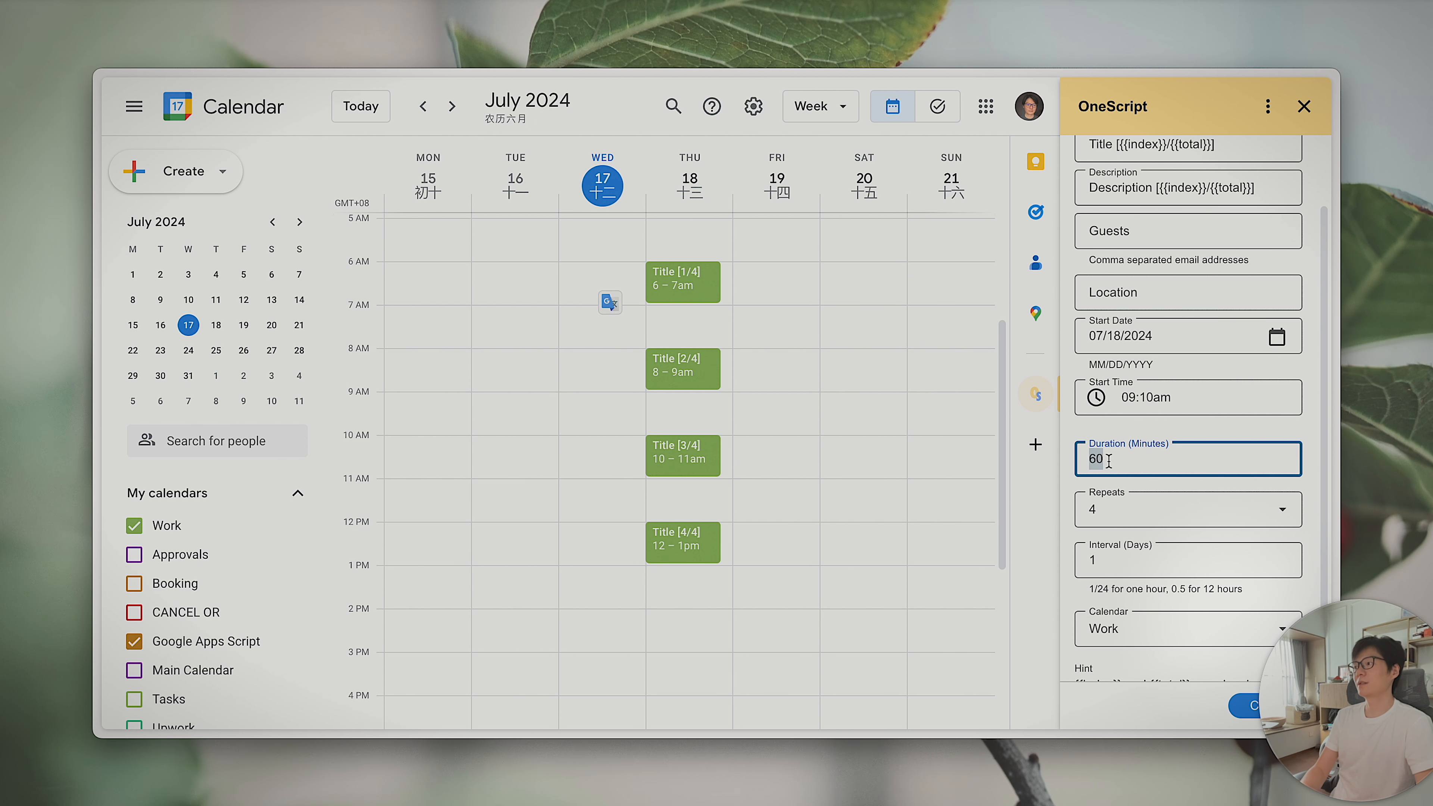
type("30")
left_click(1132, 563)
Assign the second series to the Google Apps Script calendar and create its events.
scroll(1161, 543, "down", 2)
left_click(1186, 592)
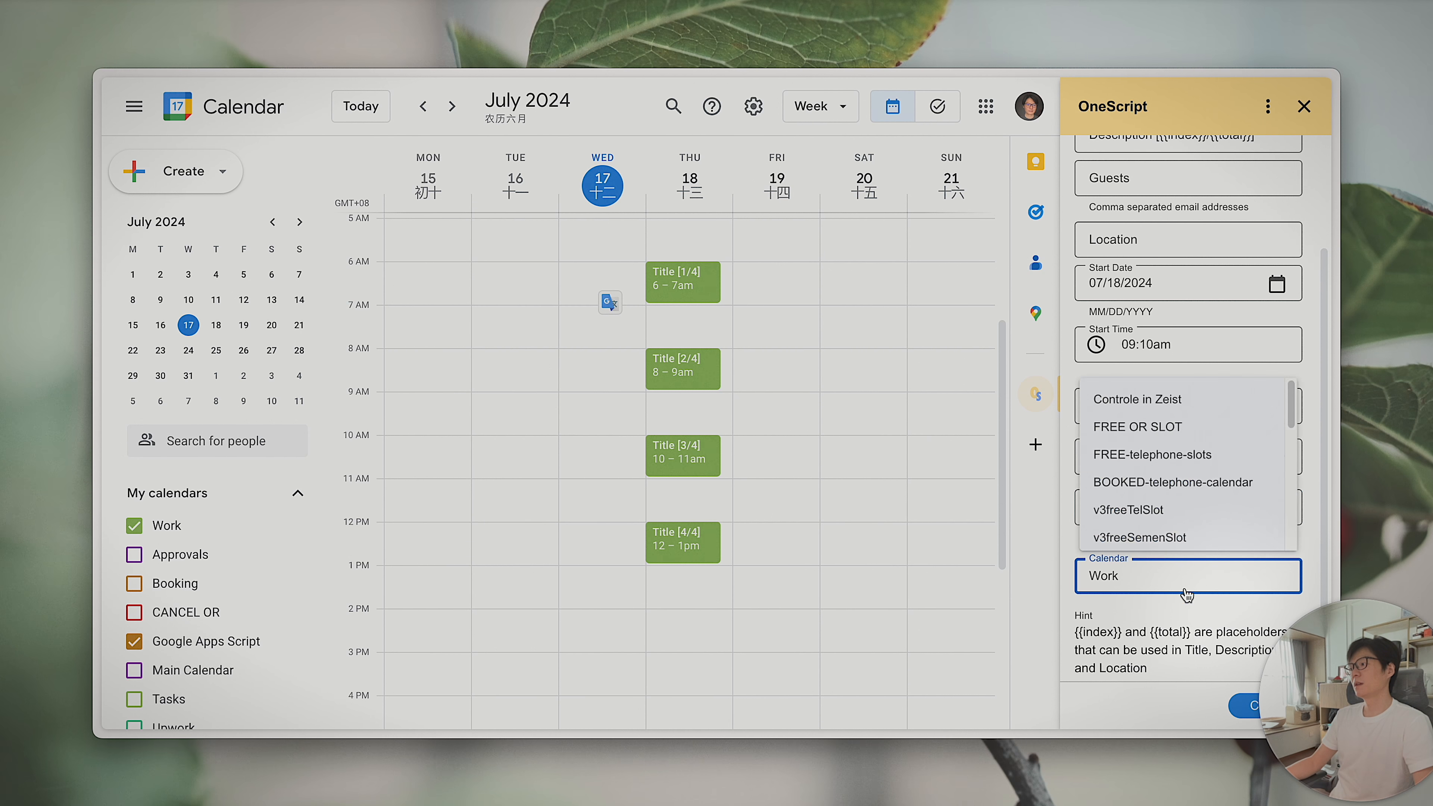
scroll(1173, 510, "down", 5)
scroll(1169, 499, "down", 2)
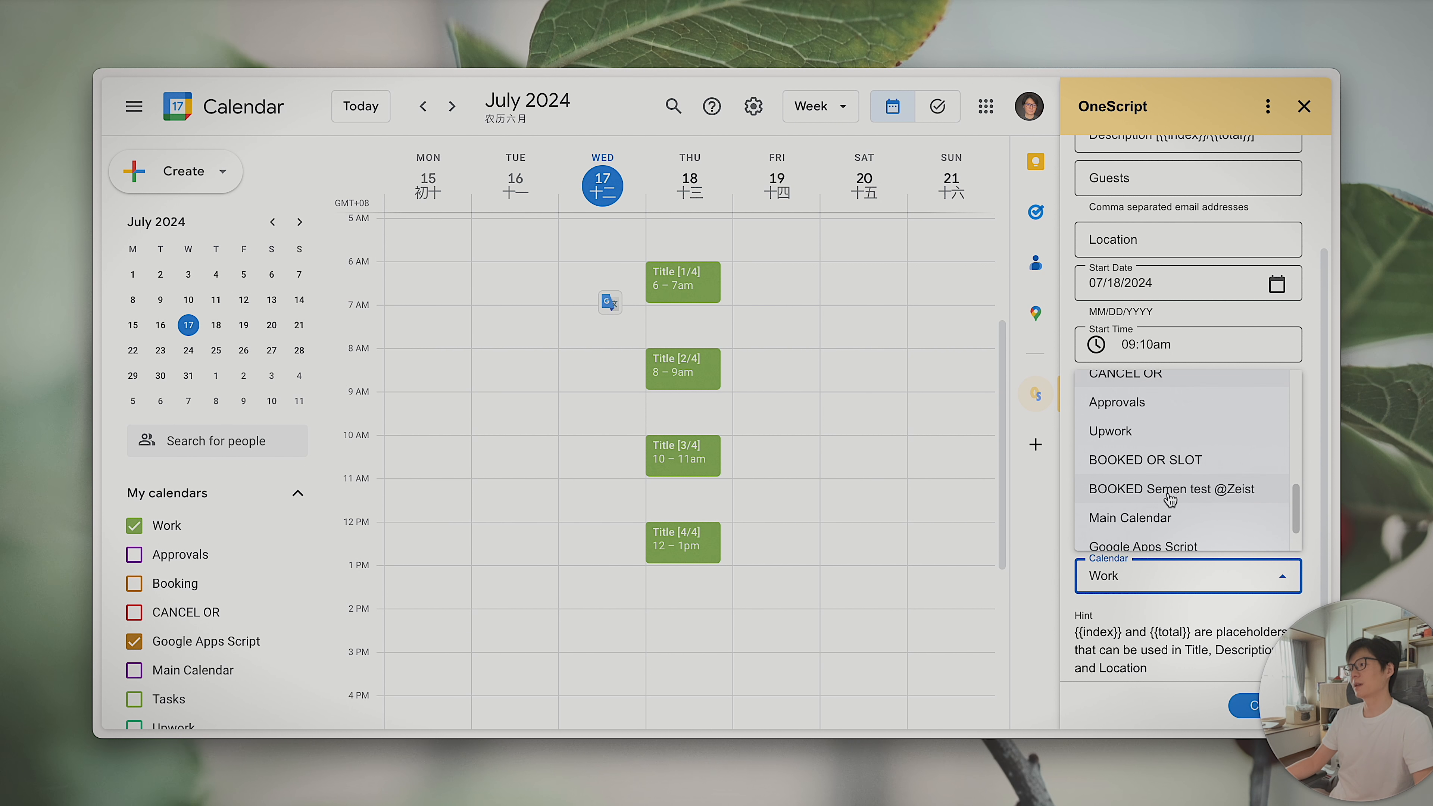
scroll(1169, 500, "up", 6)
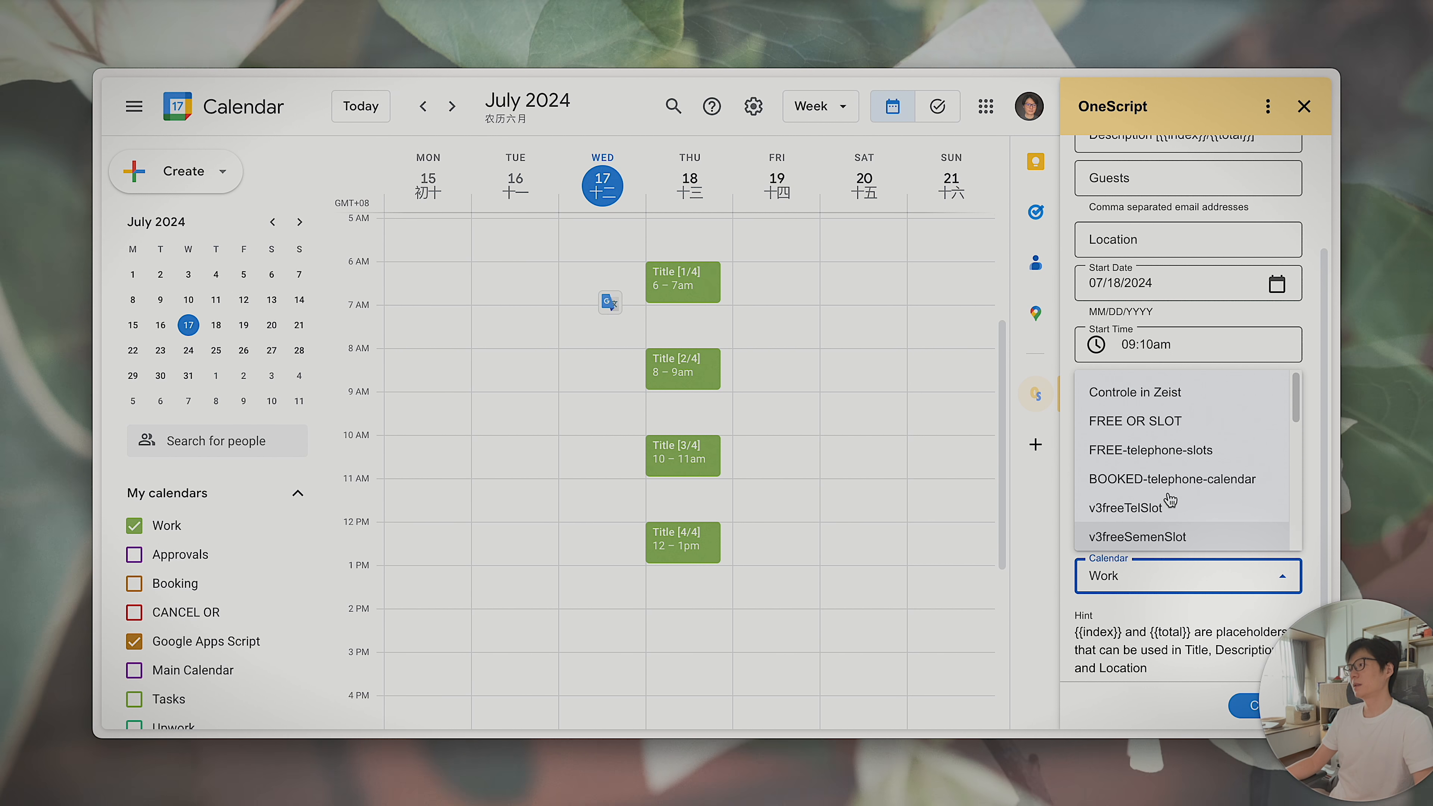
scroll(1170, 500, "down", 5)
left_click(1176, 504)
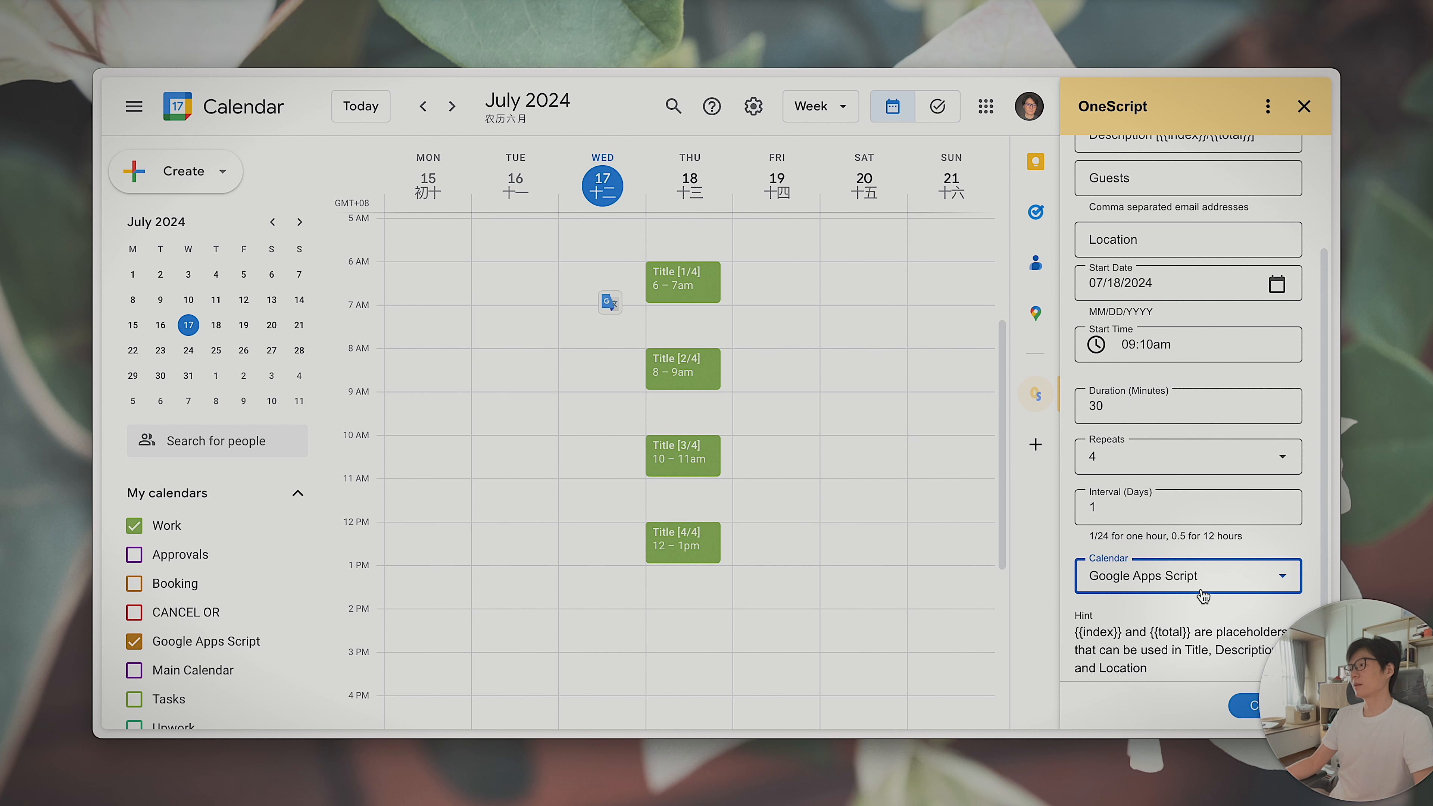
scroll(1235, 637, "down", 1)
left_click(1243, 710)
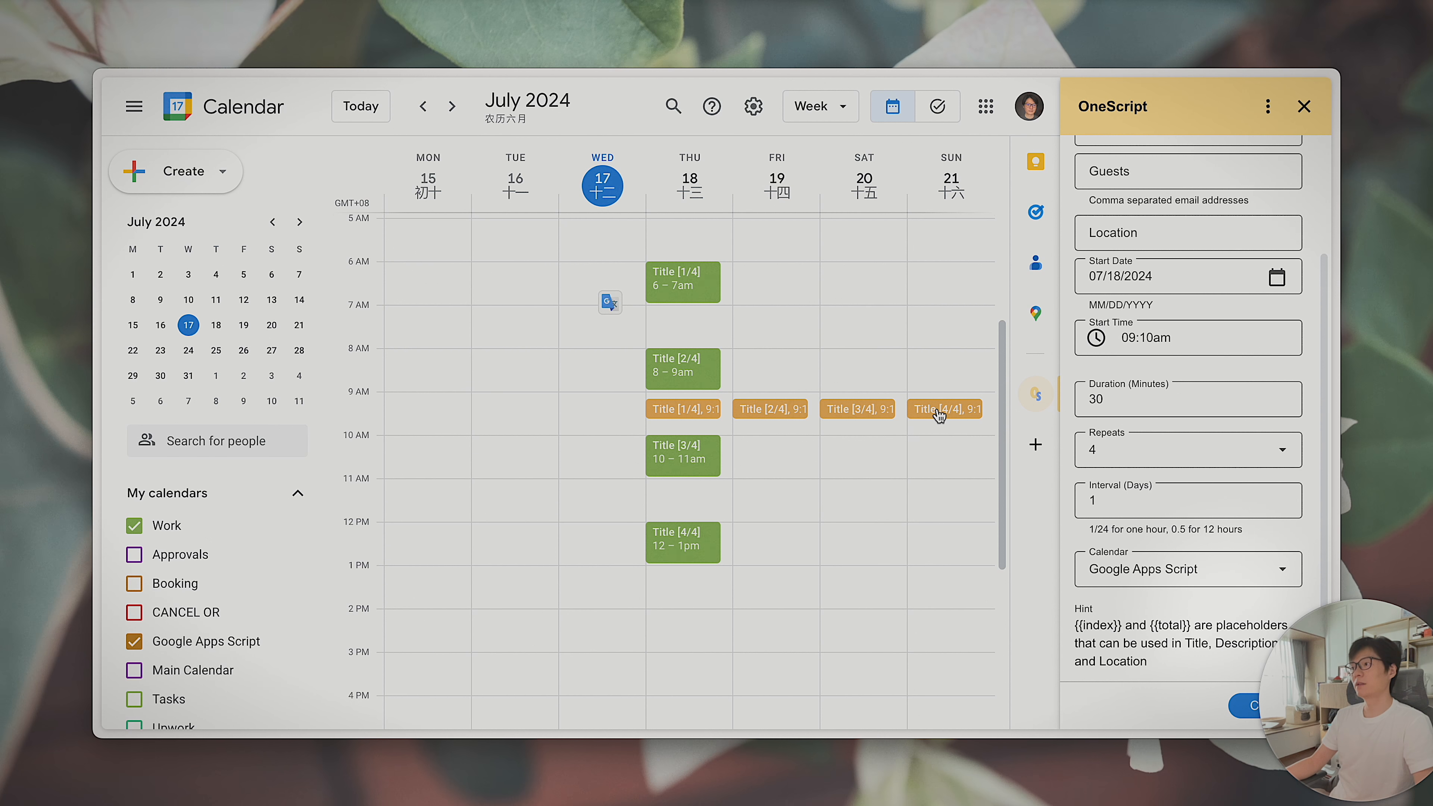
Check the interval and the details of Thursday's event in the Google Apps Script calendar, and review the repeat form.
double_click(1124, 501)
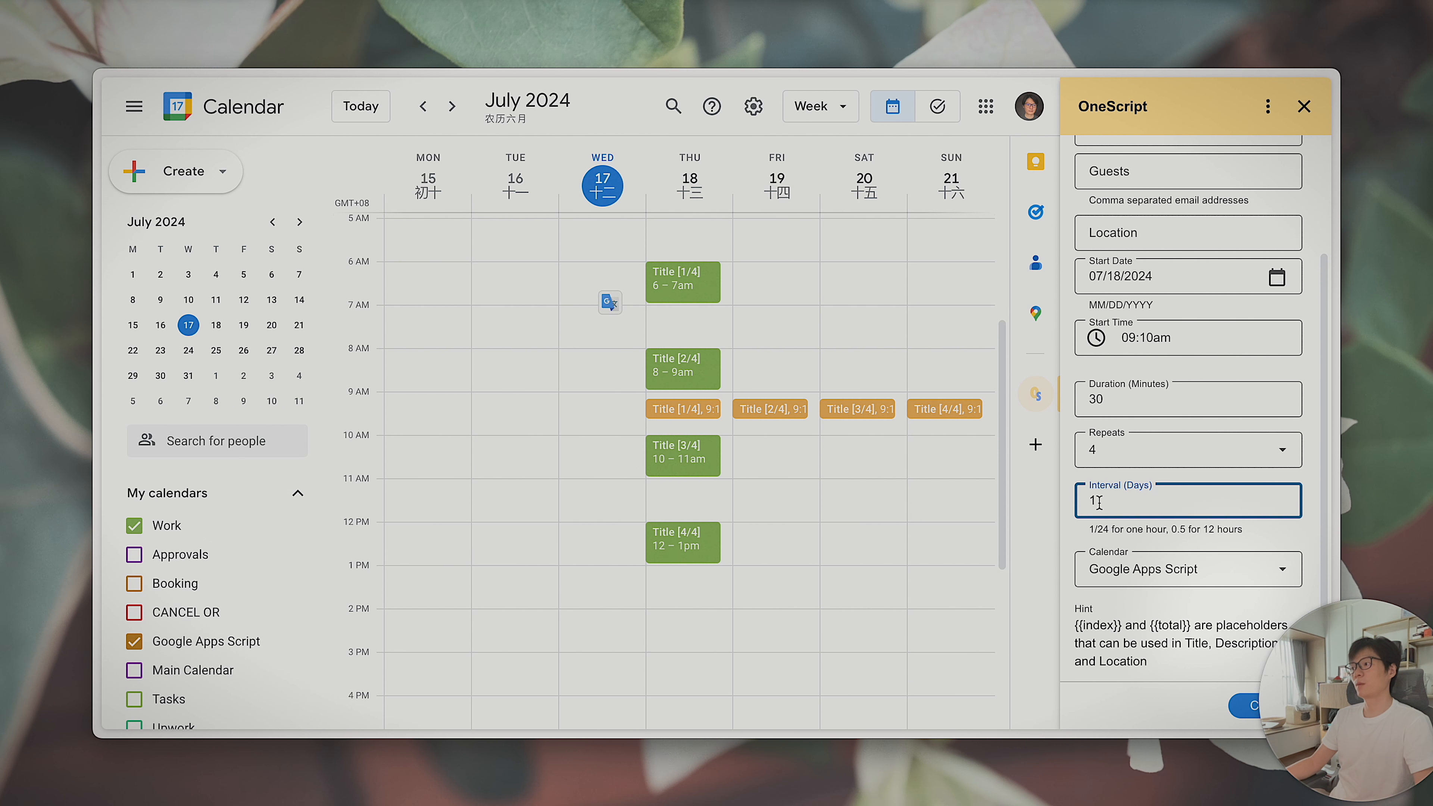
left_click(705, 413)
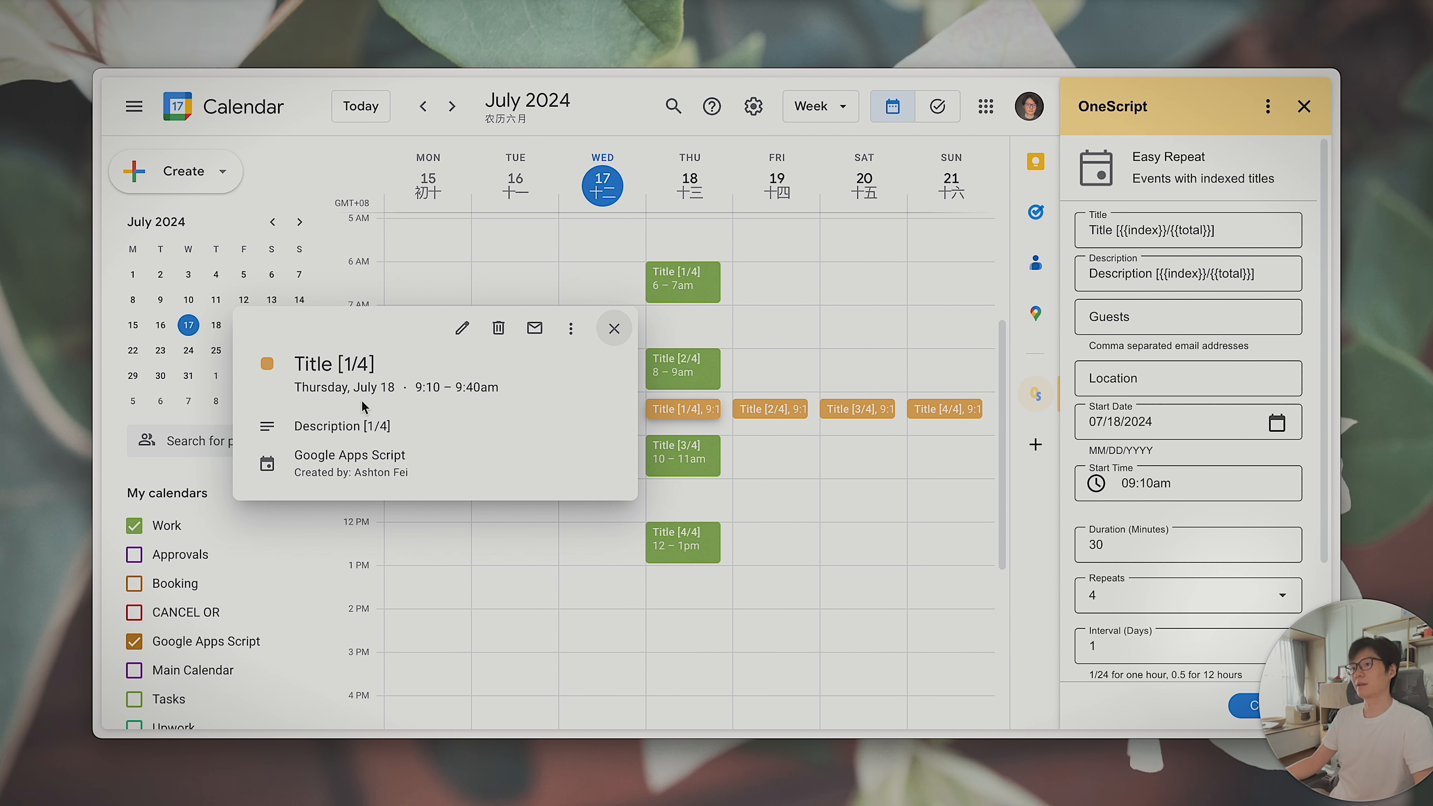
left_click(614, 328)
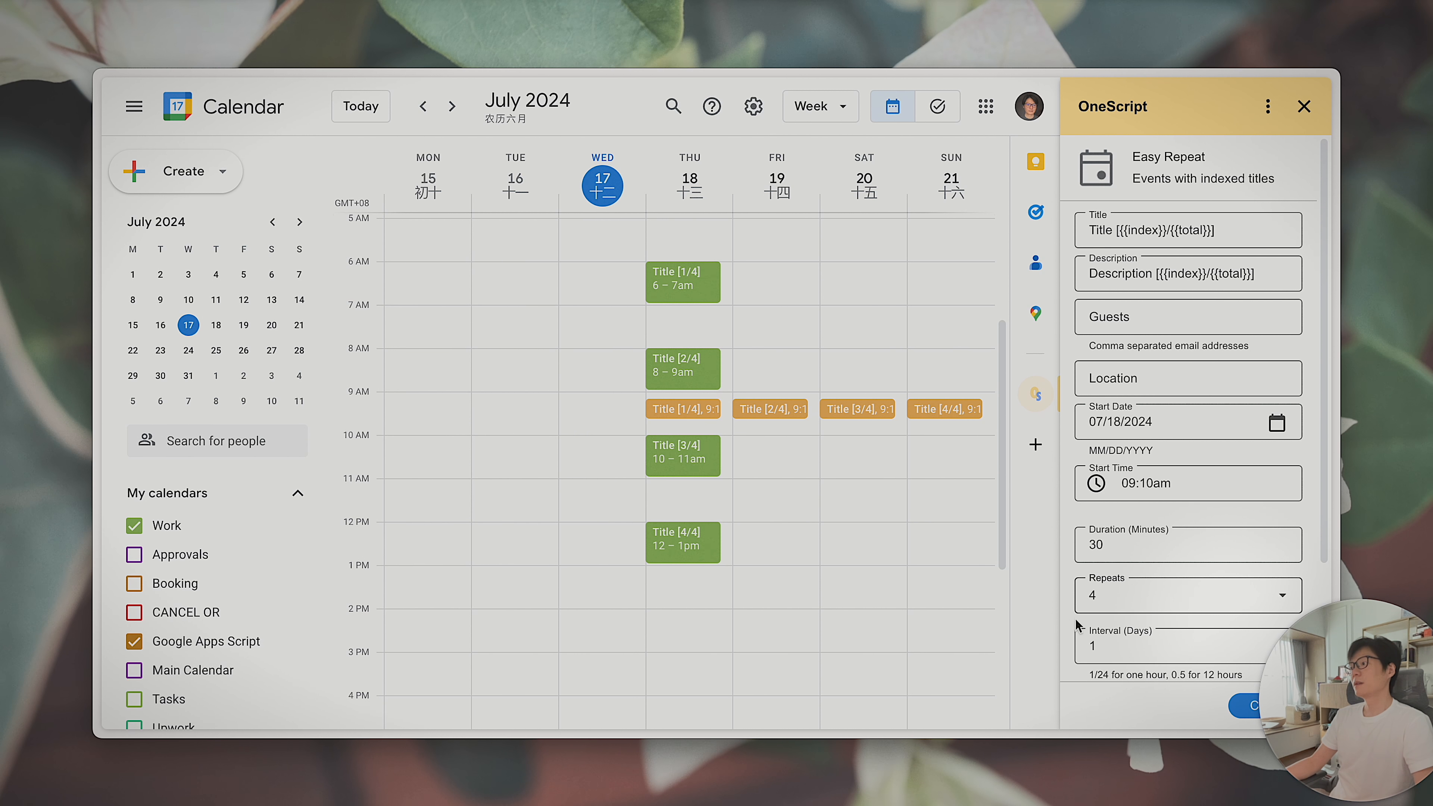
scroll(1124, 643, "down", 3)
scroll(1124, 644, "up", 5)
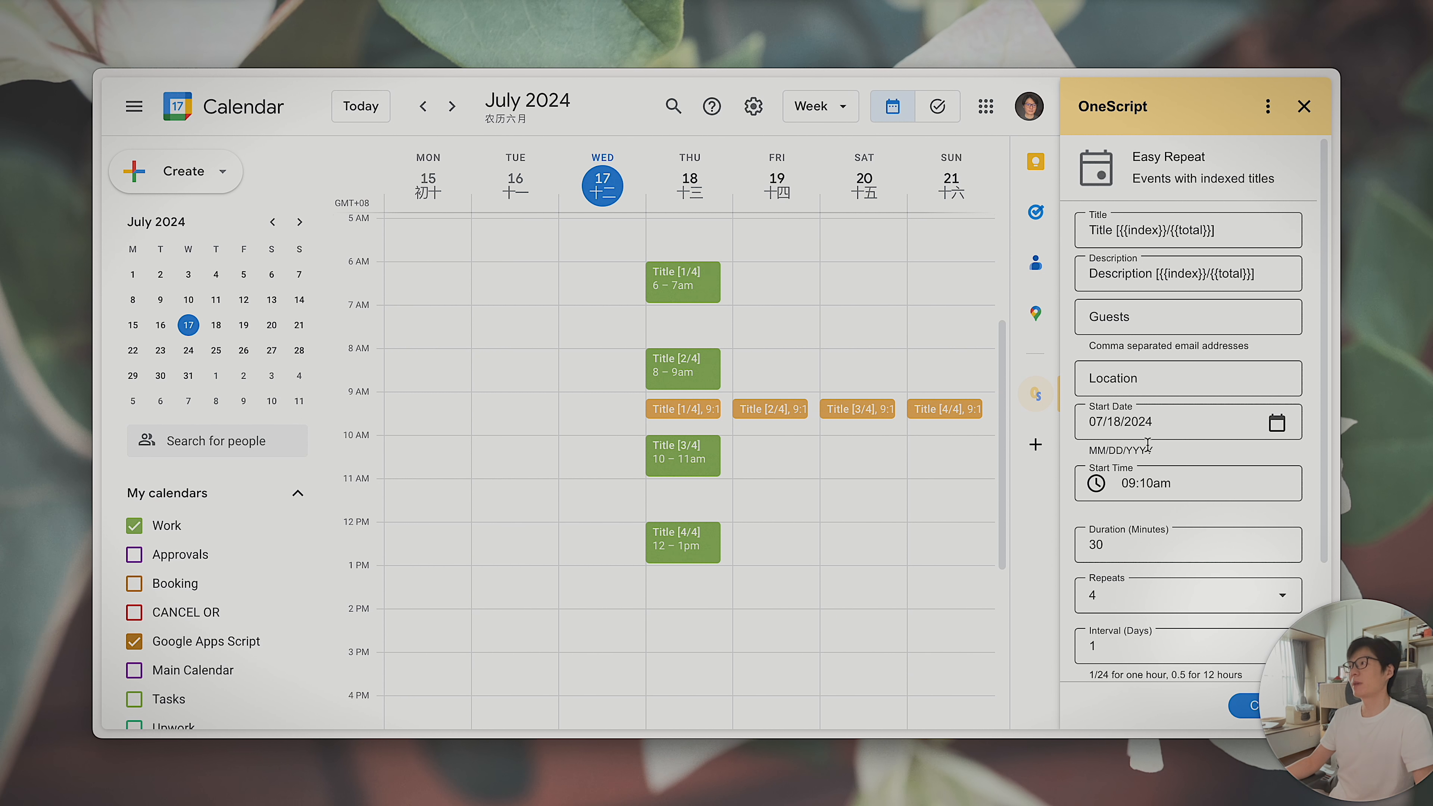
Open the OneScript feedback form.
left_click(1267, 106)
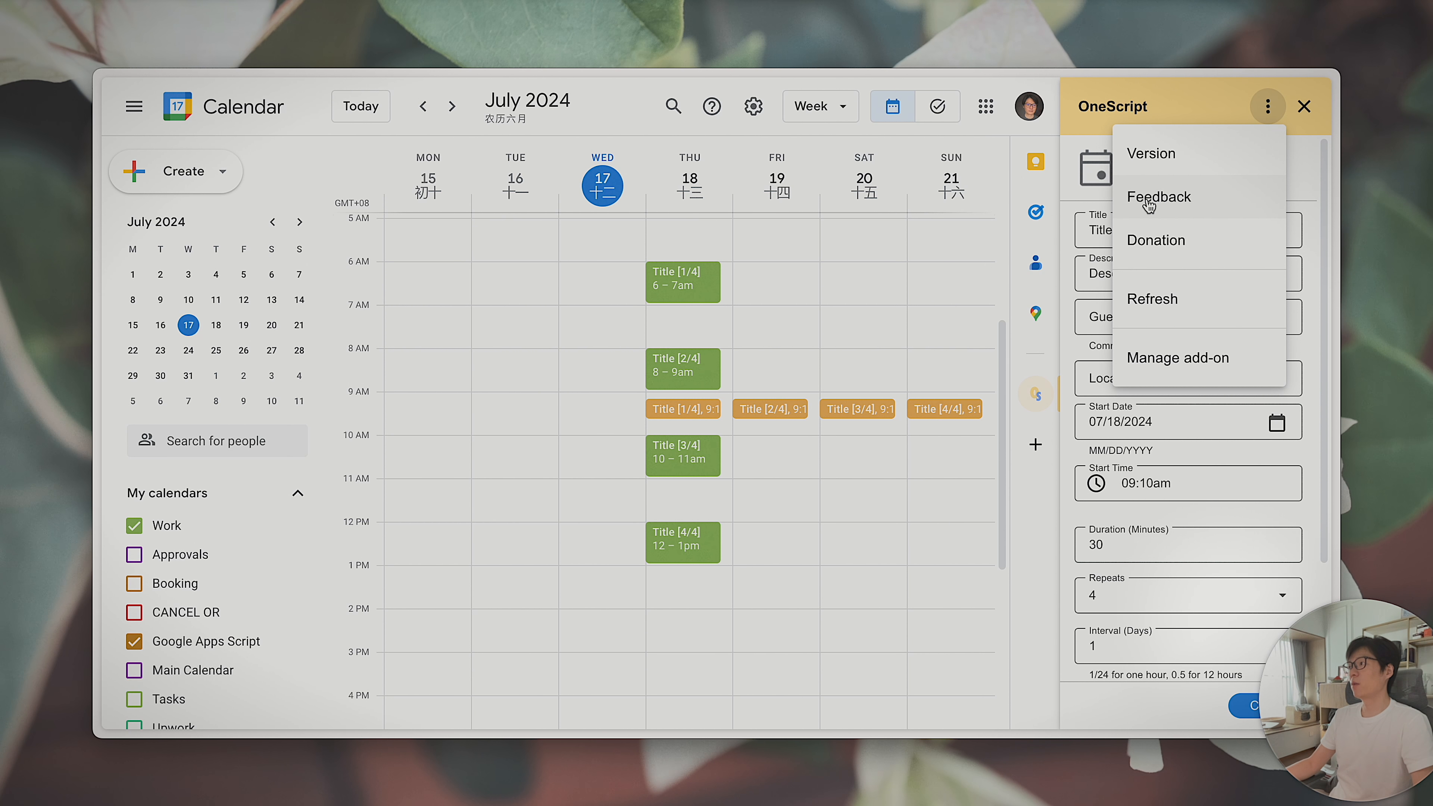
left_click(1160, 196)
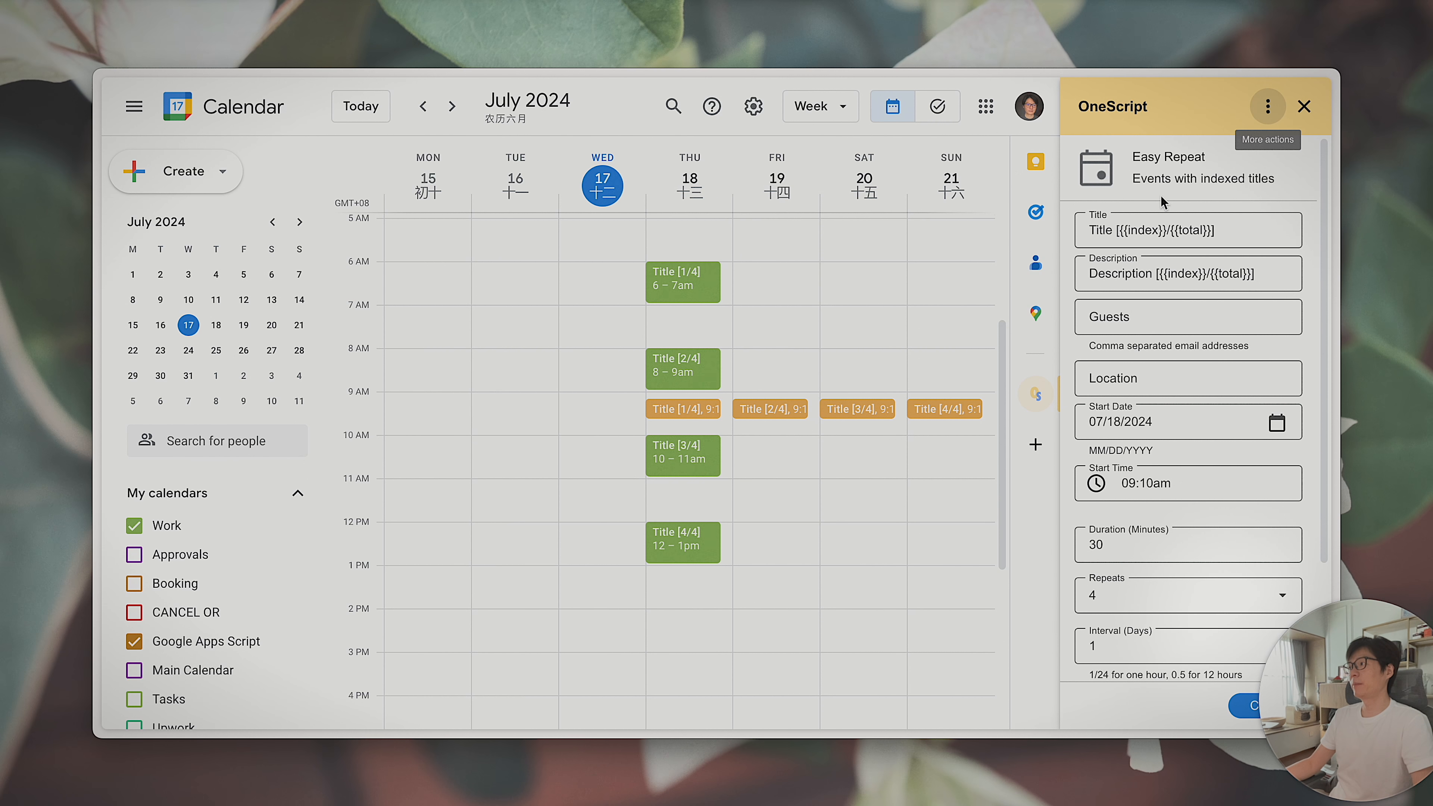
left_click(1267, 107)
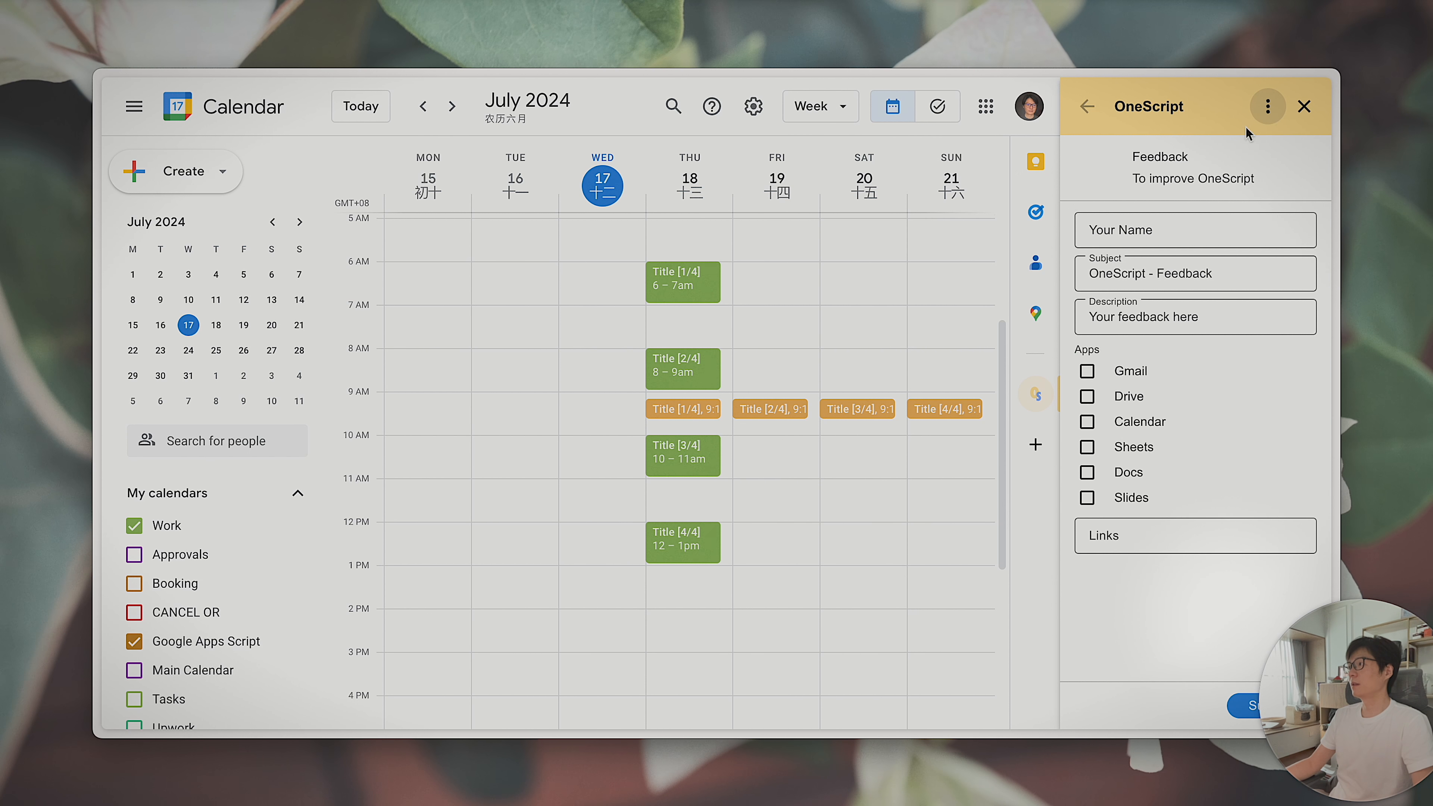
left_click(1270, 108)
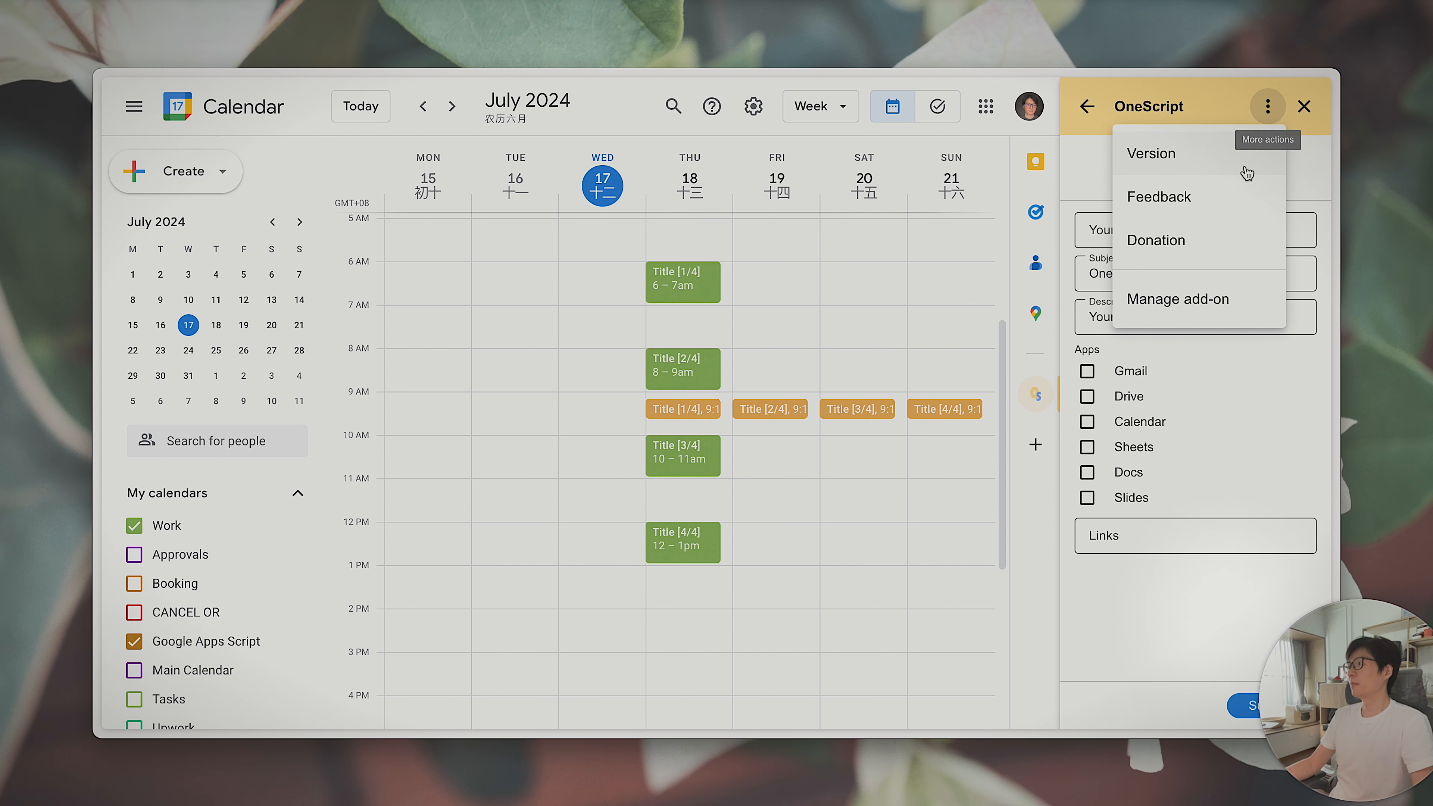
left_click(1197, 200)
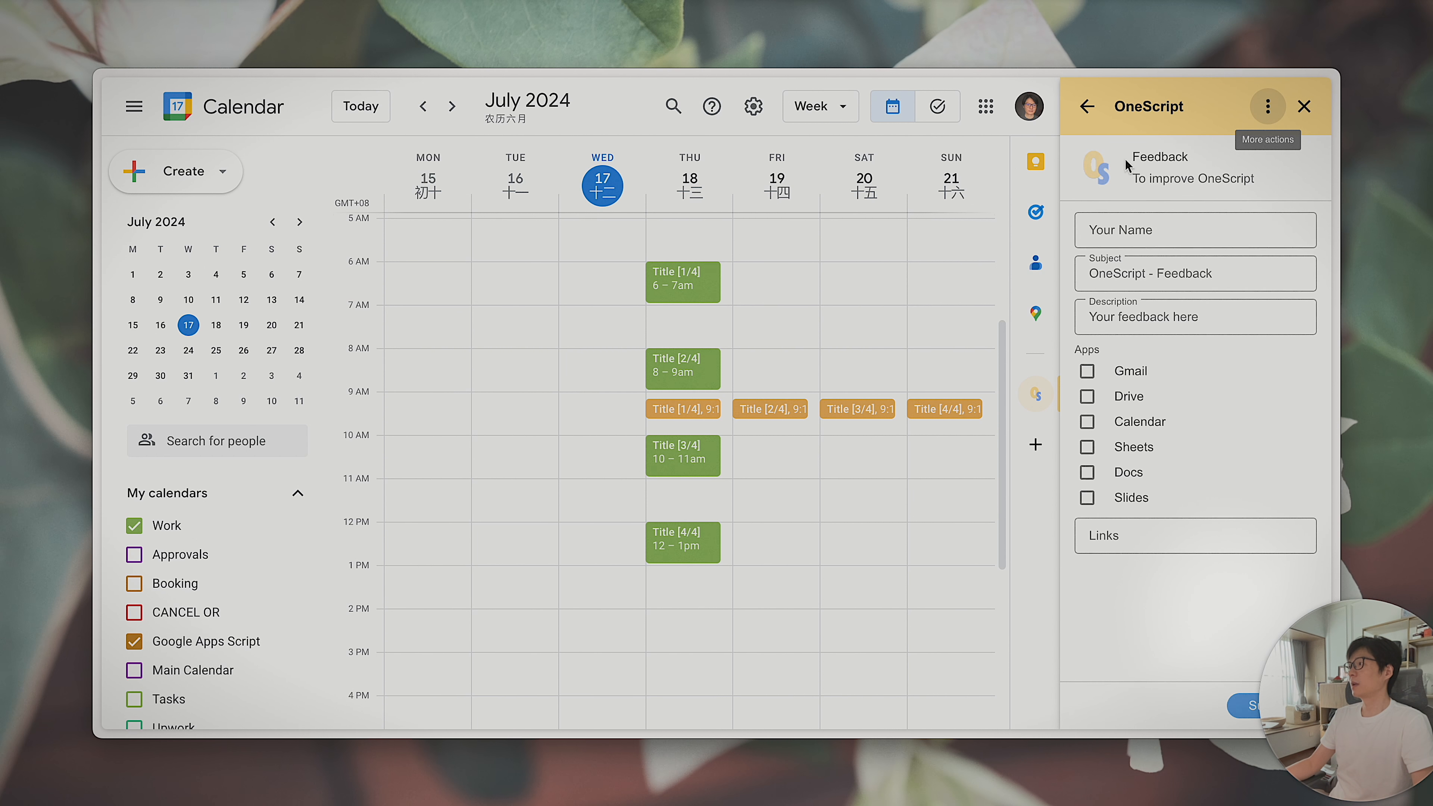
Examine the feedback form's name, subject, description, apps and links fields without filling them in.
left_click(1126, 232)
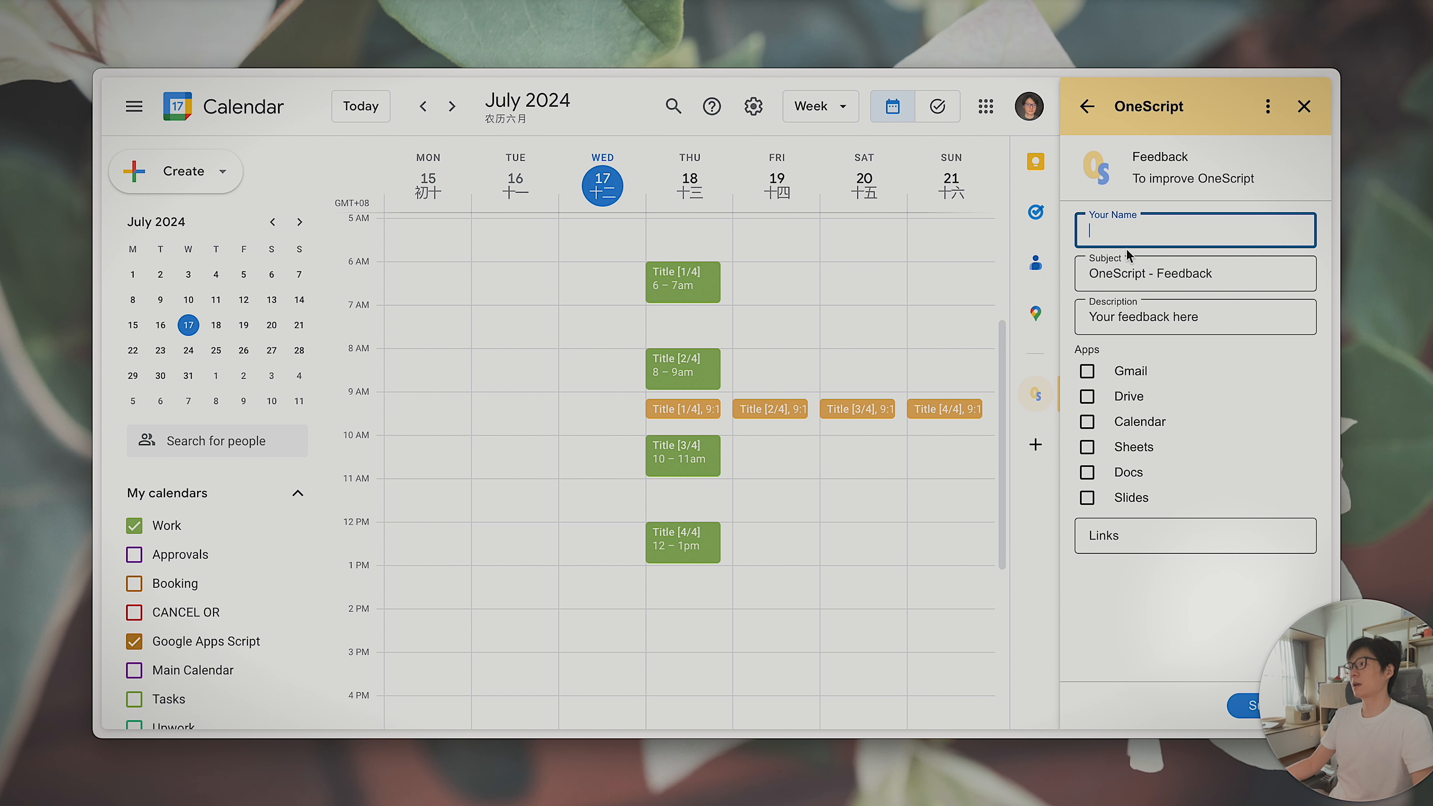
key("Tab")
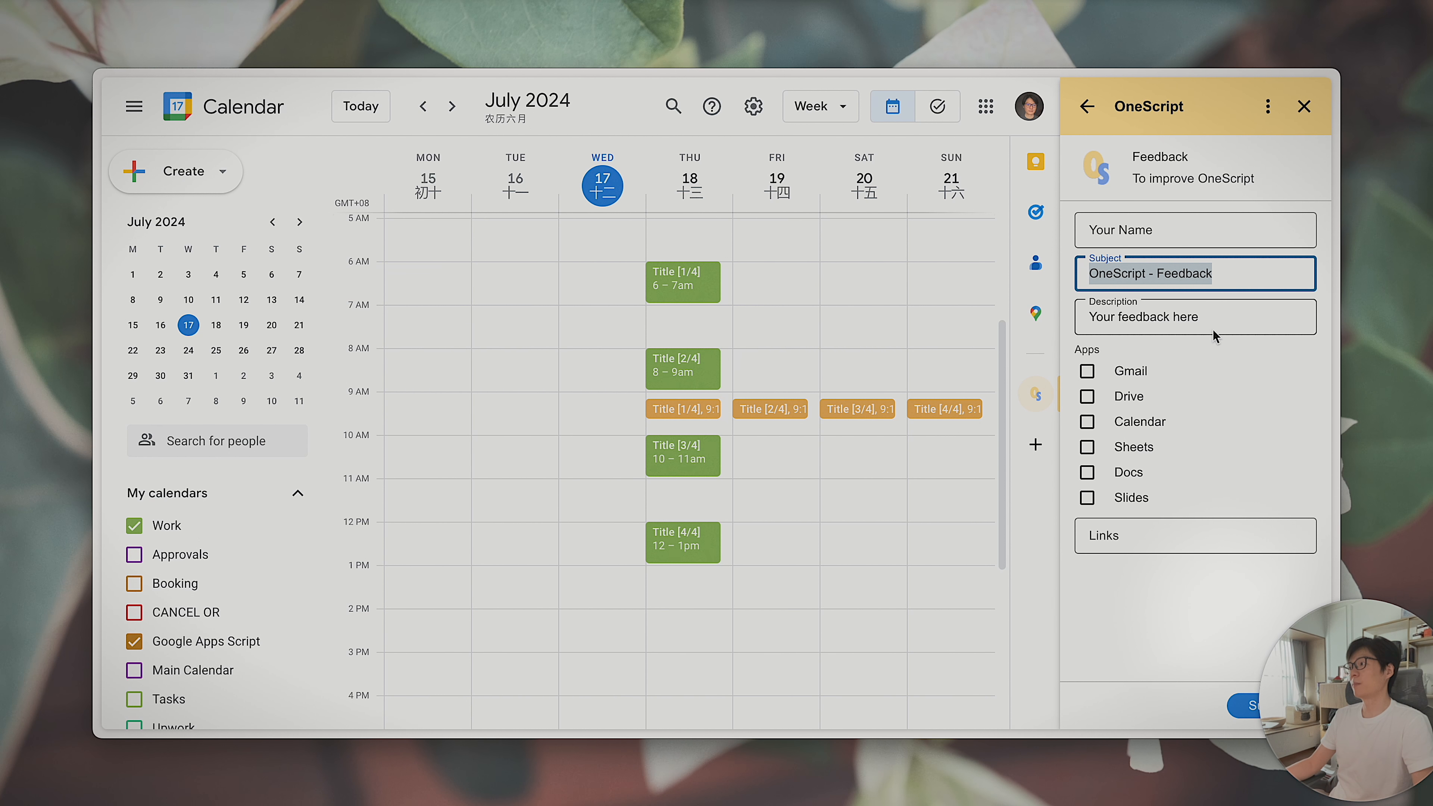
left_click(1233, 322)
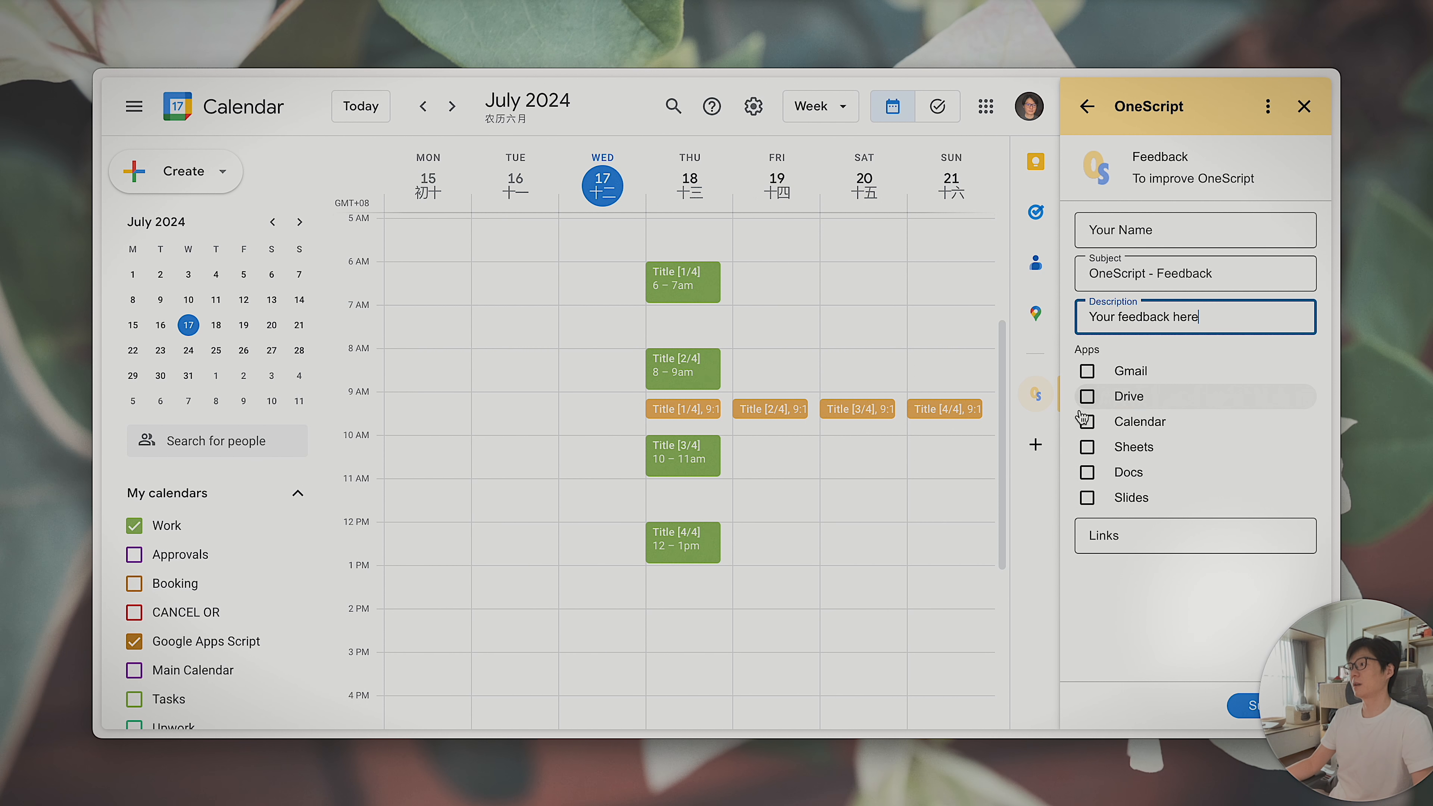
left_click(1133, 541)
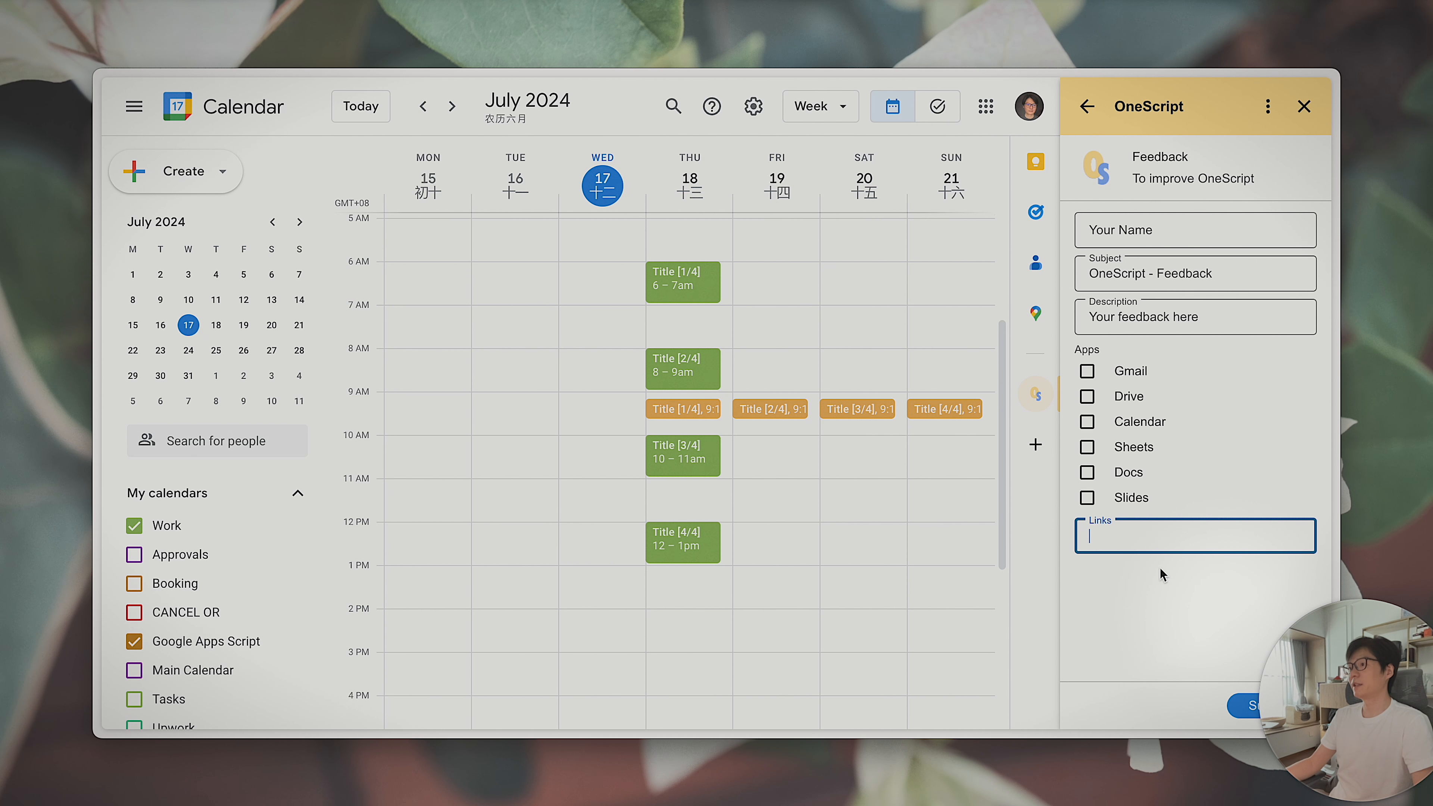
left_click(1128, 226)
left_click(1120, 280)
left_click(1134, 316)
left_click(1151, 656)
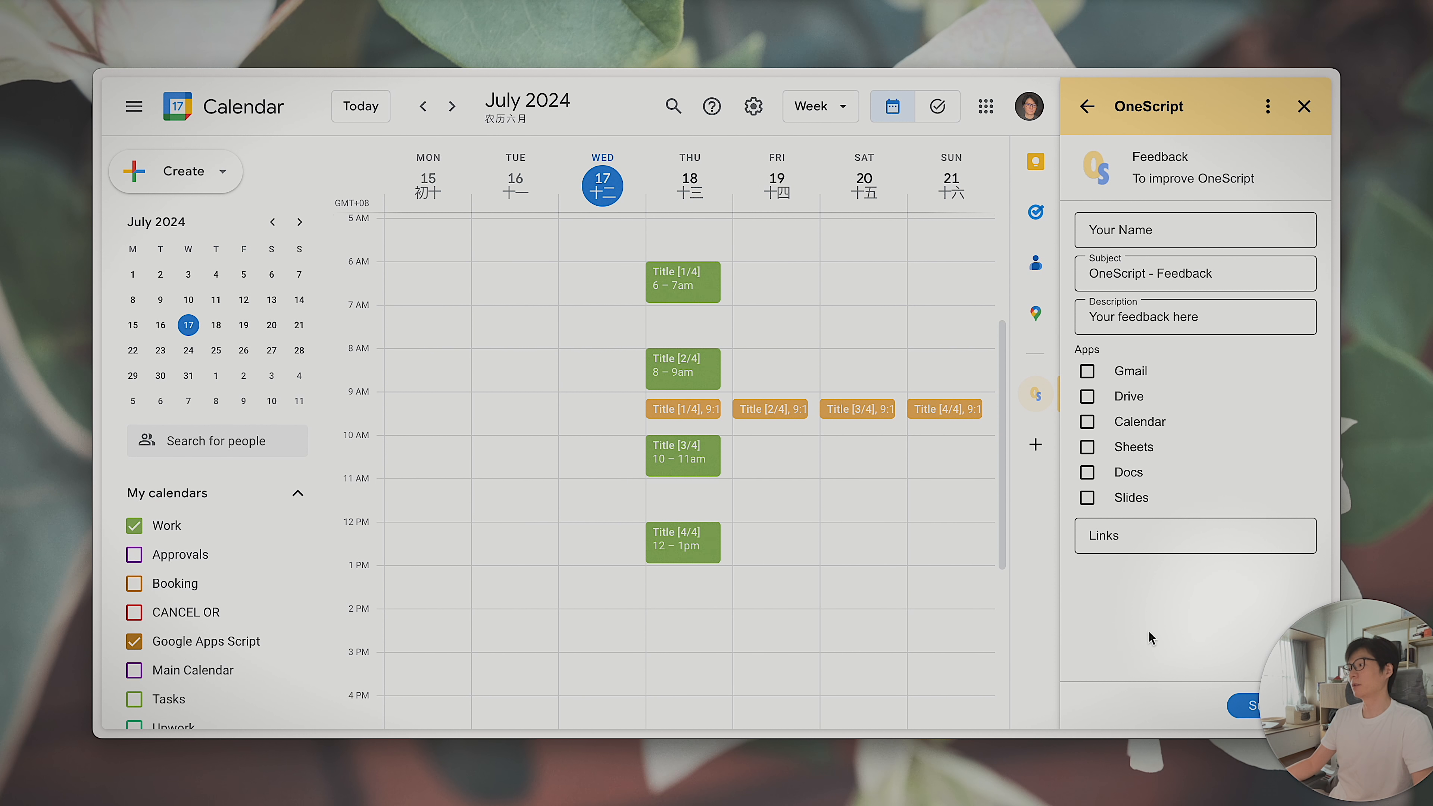
left_click(1114, 536)
left_click(1120, 627)
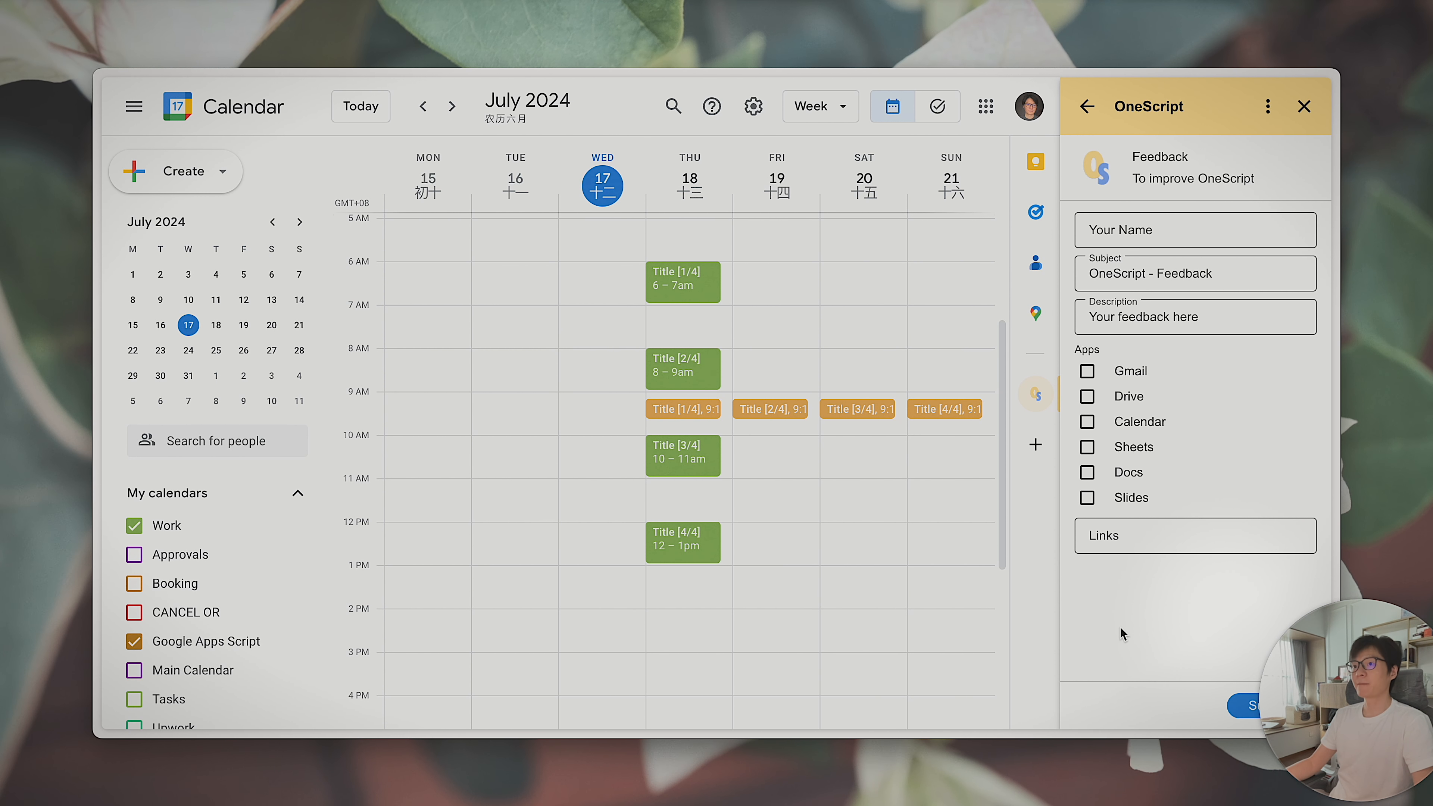